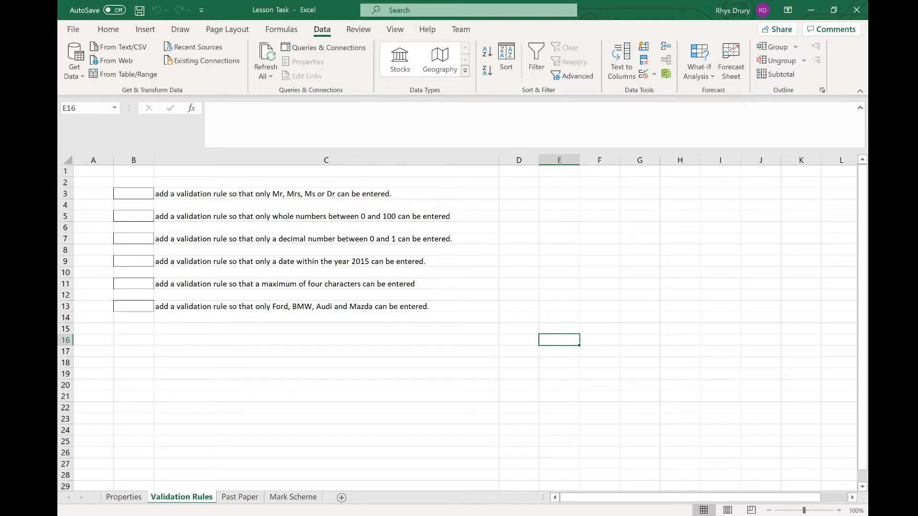
Start a data validation rule for cell B3 that allows values from a List
left_click(93, 29)
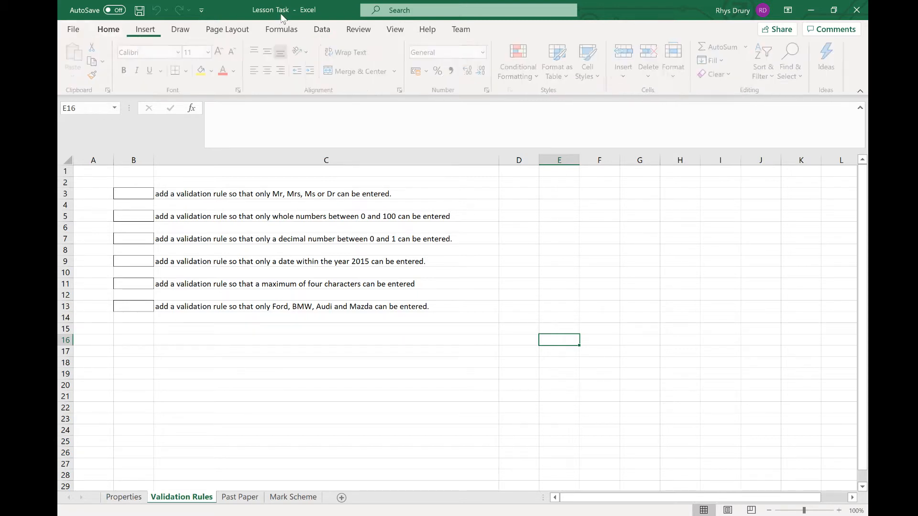
left_click(322, 29)
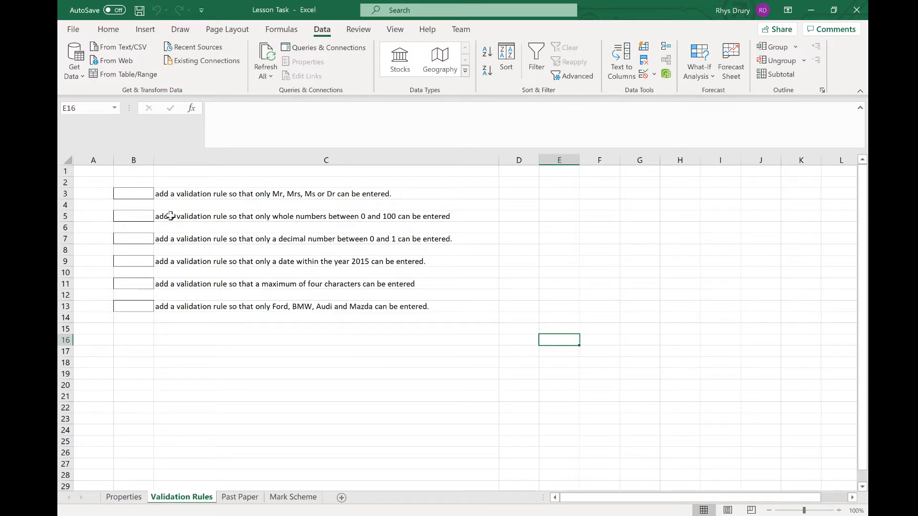
left_click(141, 194)
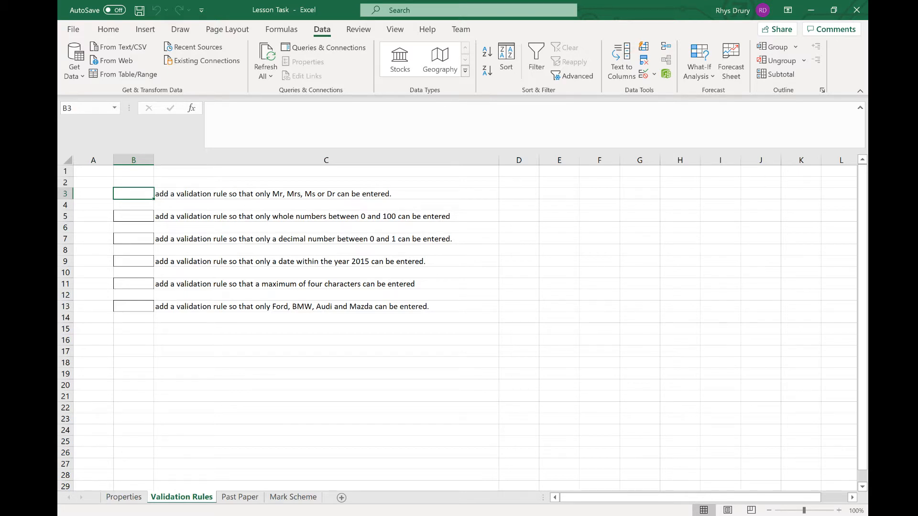
left_click(646, 76)
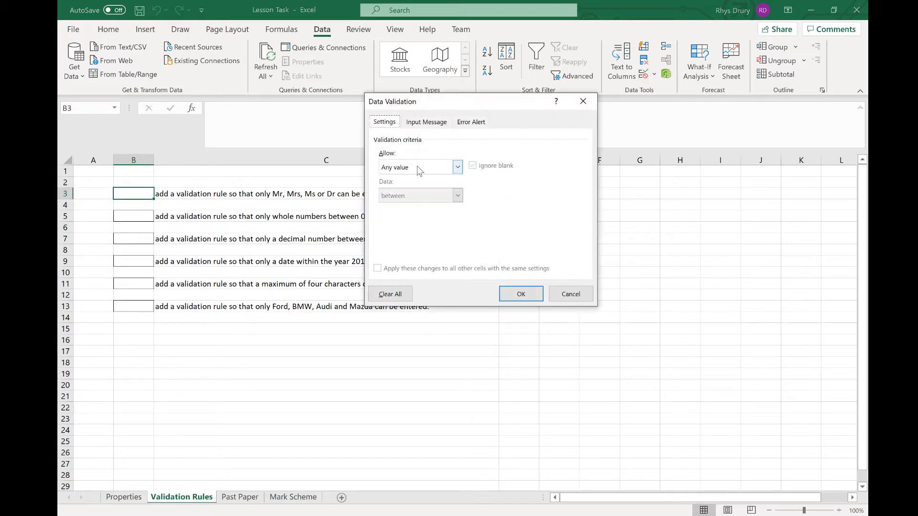
left_click(416, 165)
left_click(419, 205)
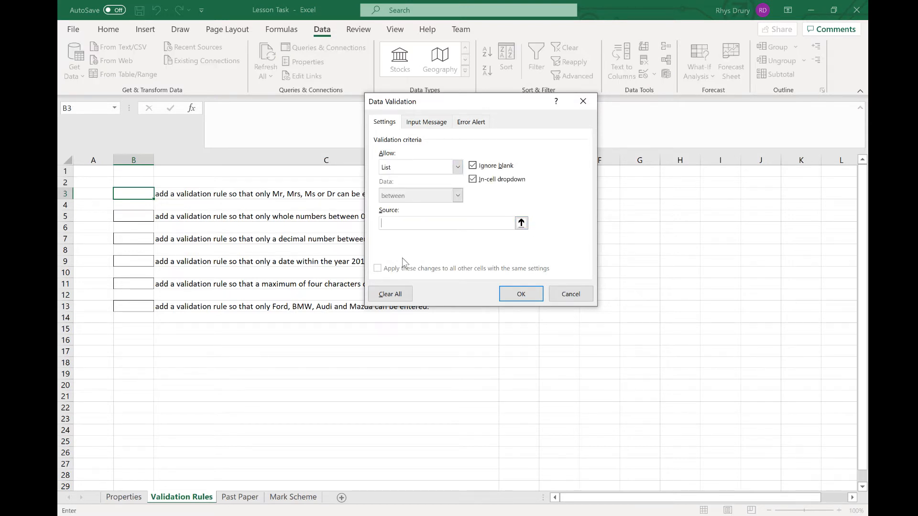
Try the cell range D6:I8 as the source of B3's list, and clear the source again
left_click_drag(509, 227, 732, 249)
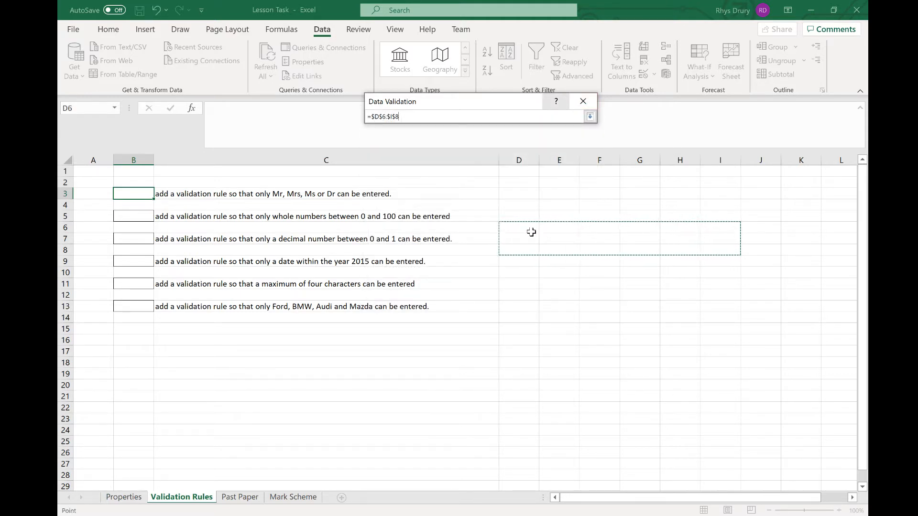
key("Return")
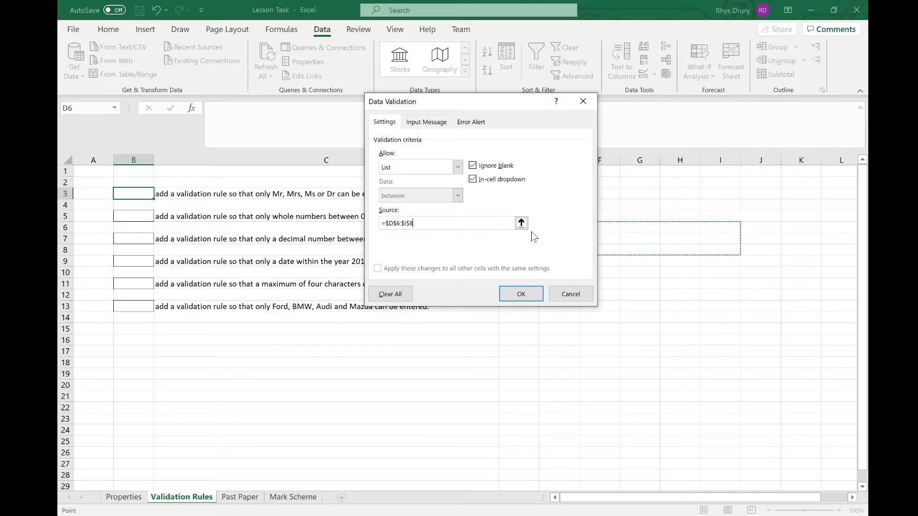
double_click(456, 224)
key("BackSpace")
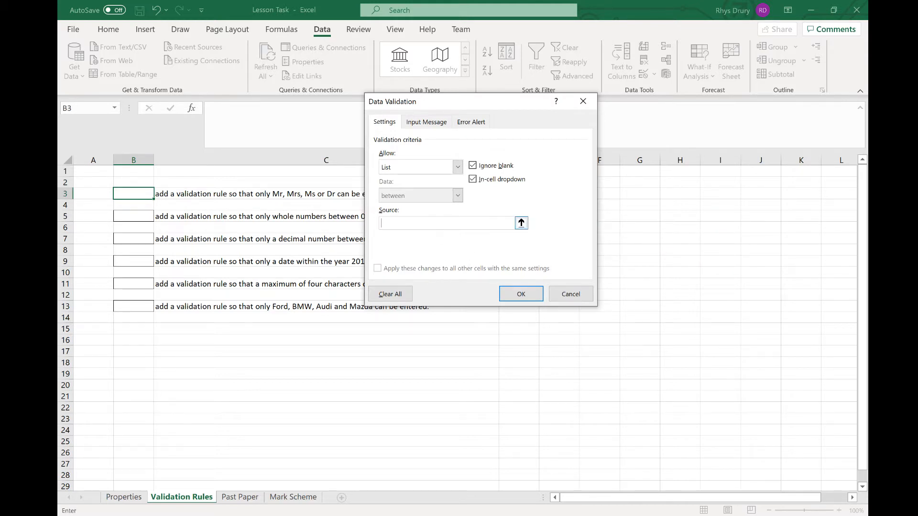
Set the source of B3's list to Mr, Mrs, Ms and Dr, and apply the rule
type("Mr,Mr")
key("BackSpace")
key("BackSpace")
type("Mrs, Ms, Dr")
left_click(521, 294)
Try the in-cell list of B3, finishing with the title Mr selected
left_click(158, 194)
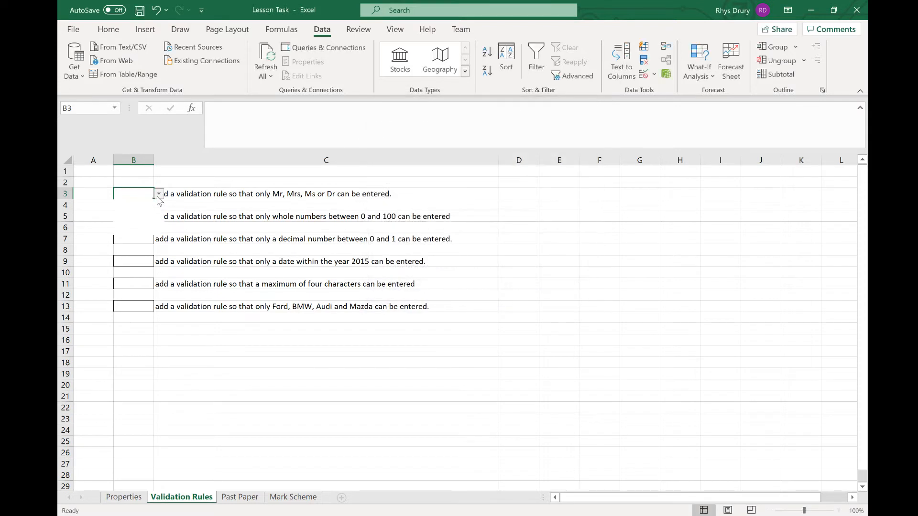
left_click(136, 222)
left_click(157, 195)
left_click(143, 204)
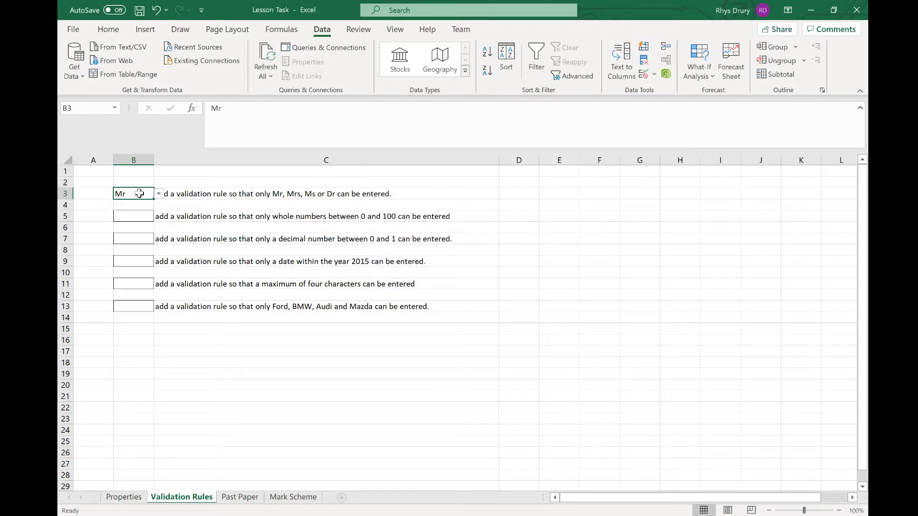
Test B3's list rule by trying to enter Mister, and cancel the entry
type("Mister")
key("Return")
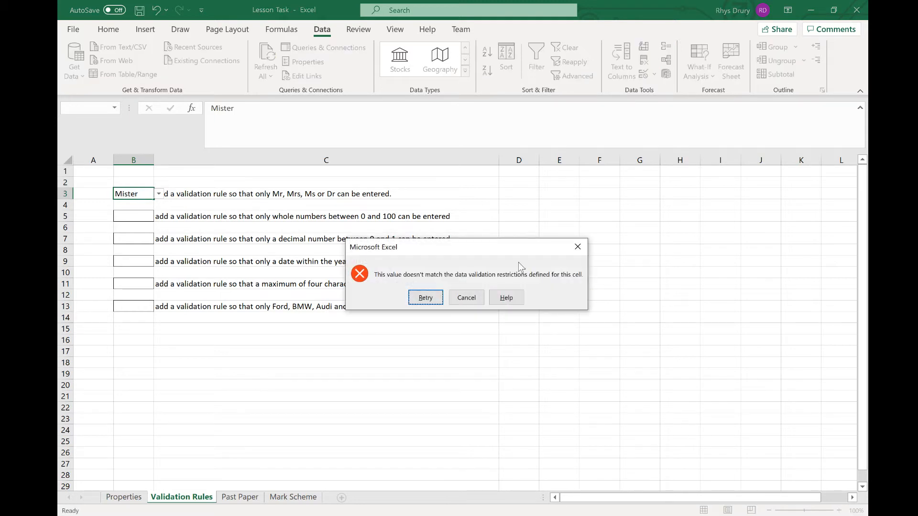
left_click(466, 300)
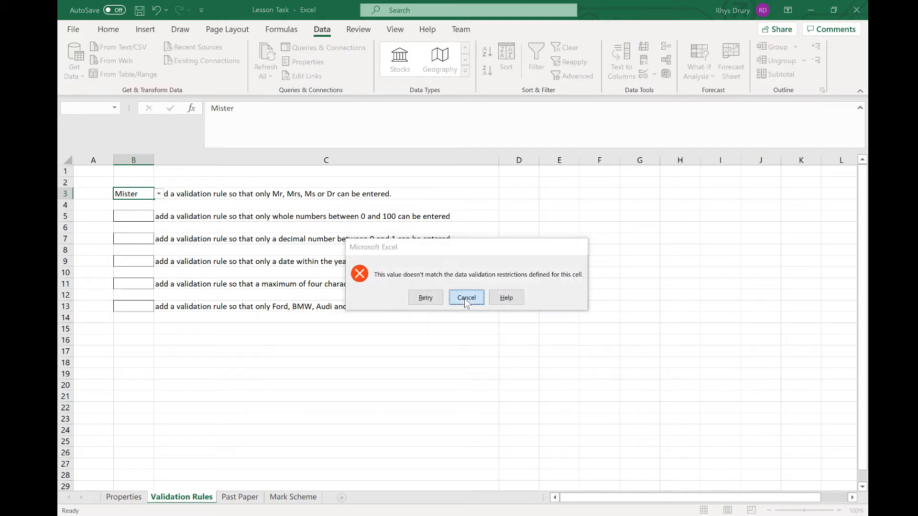
left_click(464, 299)
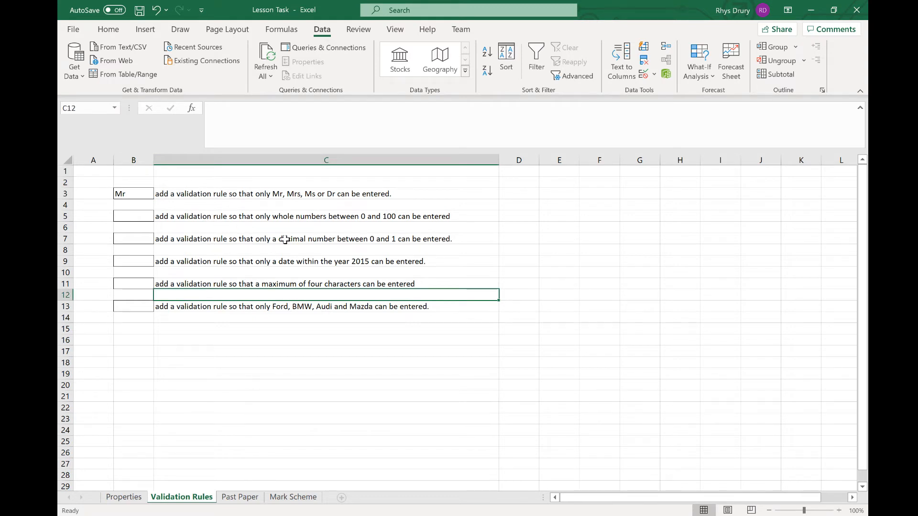
Add a data validation rule to cell B5 allowing only a whole number between 0 and 100
left_click(142, 217)
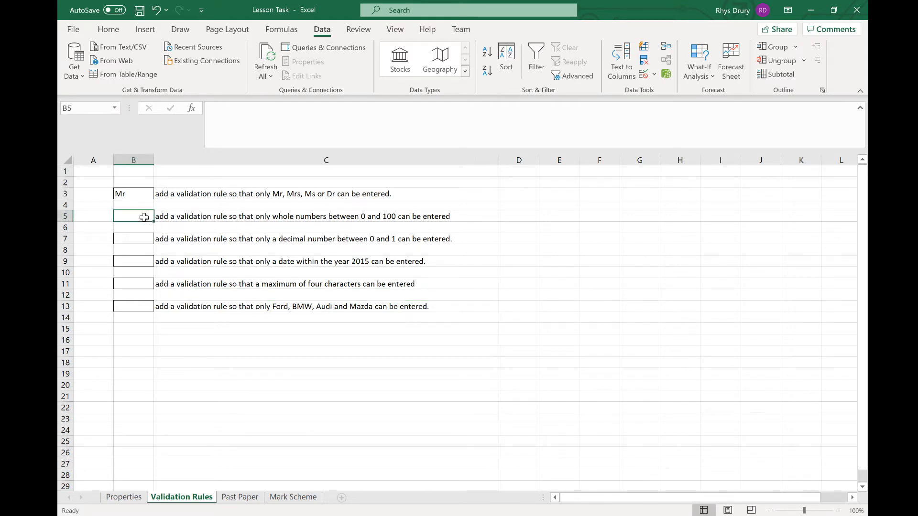
left_click(644, 73)
left_click(410, 167)
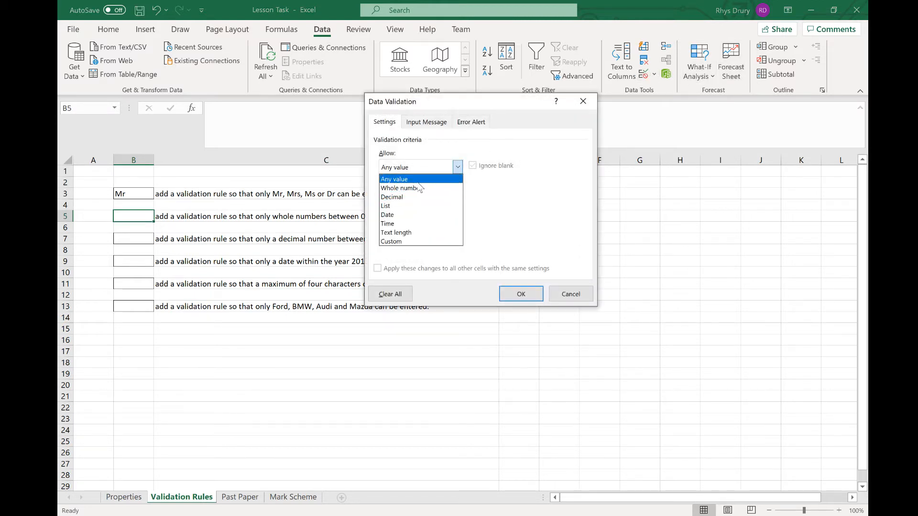
left_click(402, 188)
left_click_drag(463, 99, 632, 105)
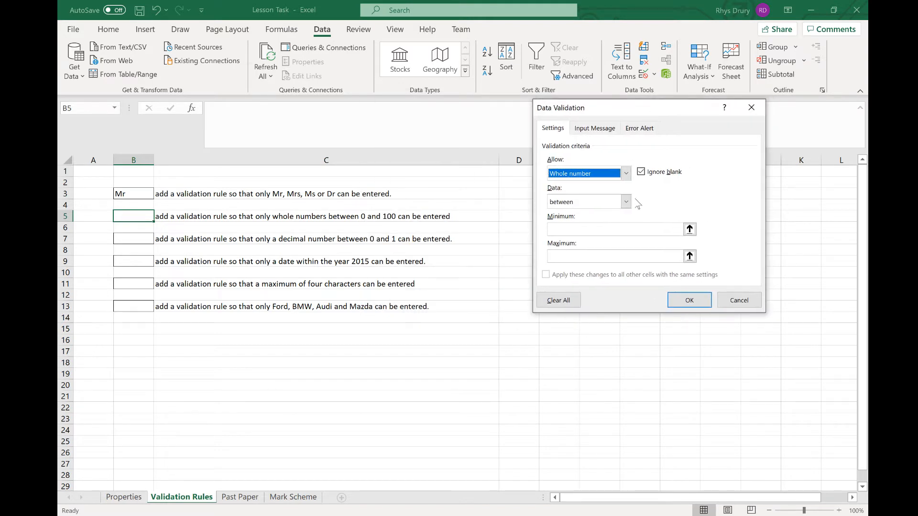
left_click(570, 232)
type("0")
key("Tab")
type("100")
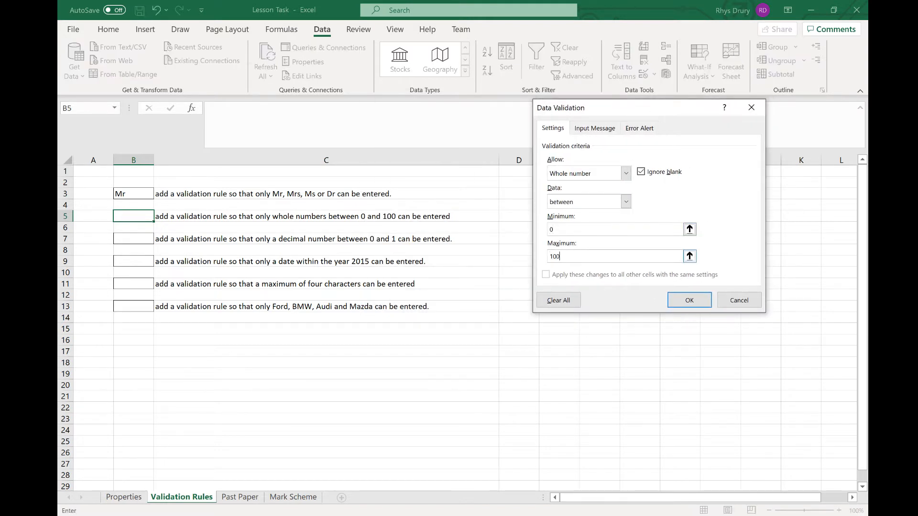
key("Return")
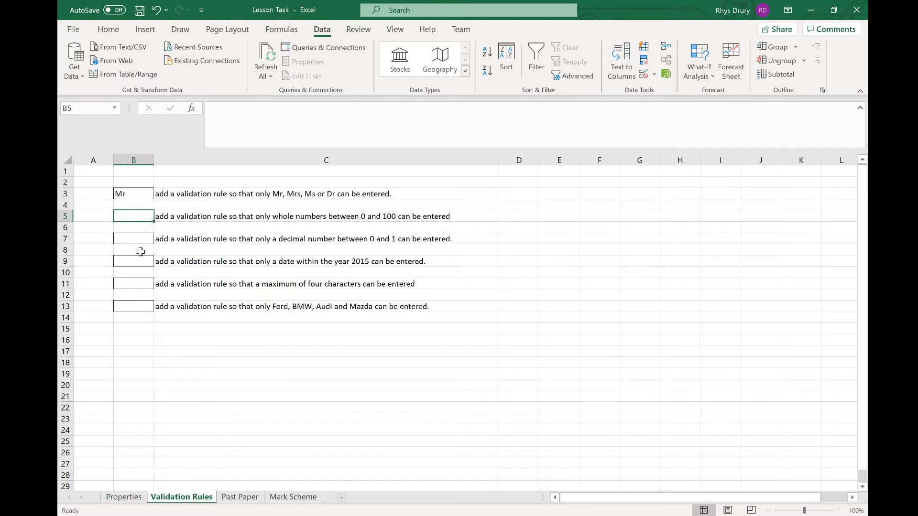
Enter 45 in cell B5, and test its rule by trying to replace it with 4.5
type("45")
key("Return")
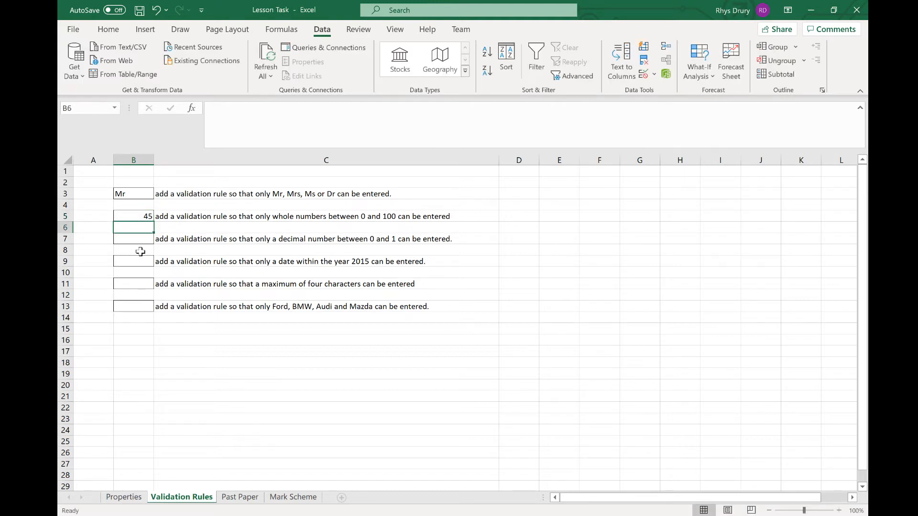
key("Up")
type("4.5")
key("Return")
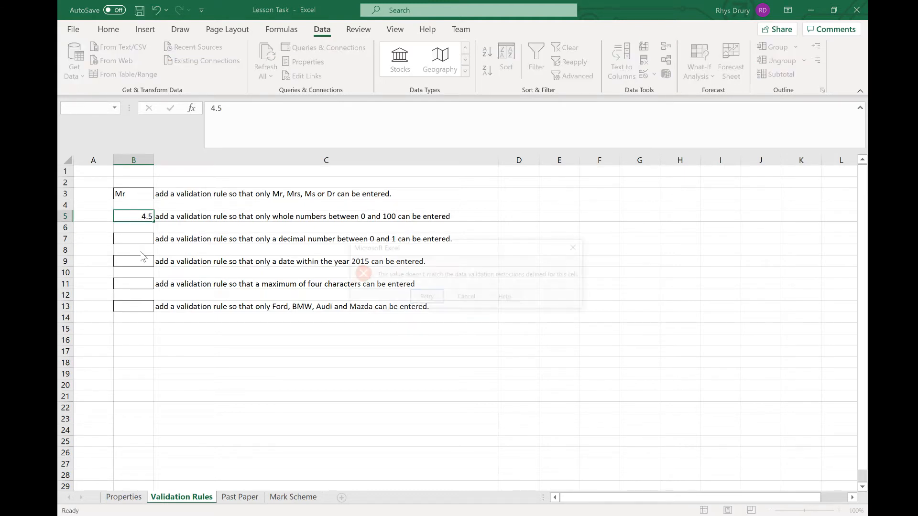
key("Escape")
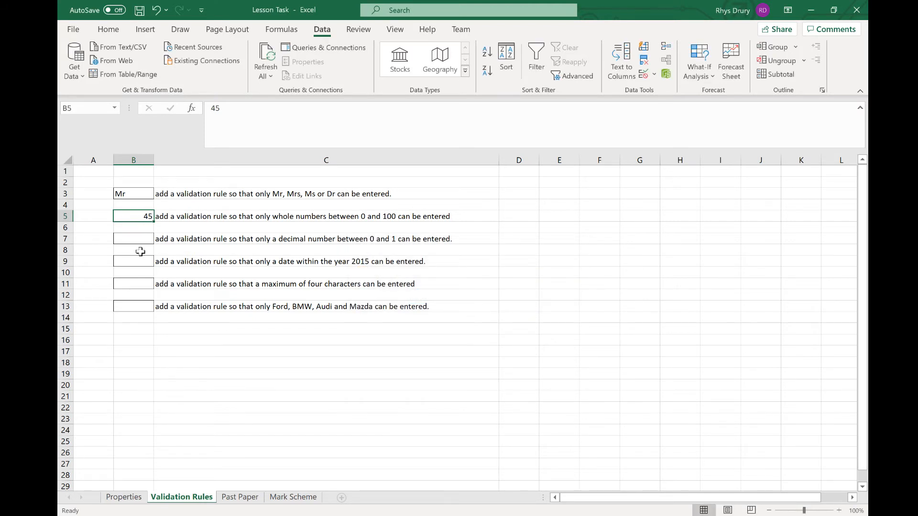
Test B5's lower limit by trying to enter -90000000, and cancel the entry
key("BackSpace")
type("-90000000")
key("Return")
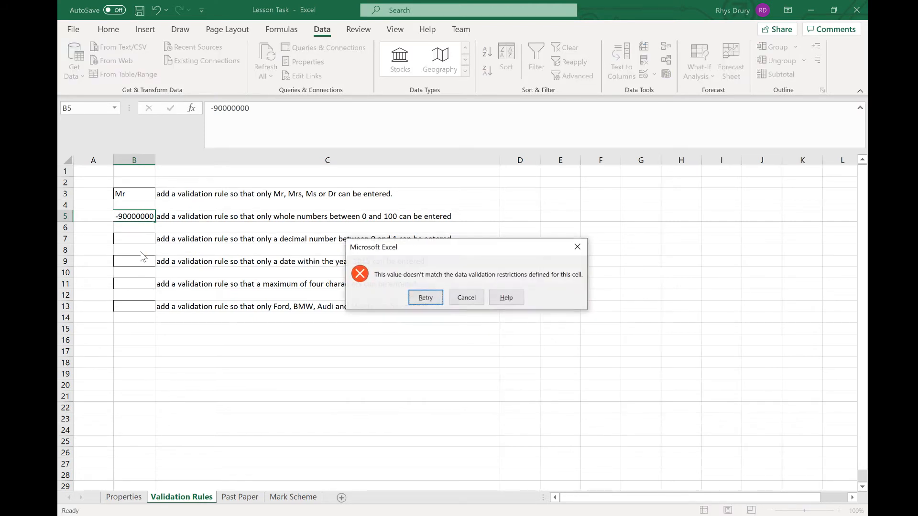
left_click(466, 297)
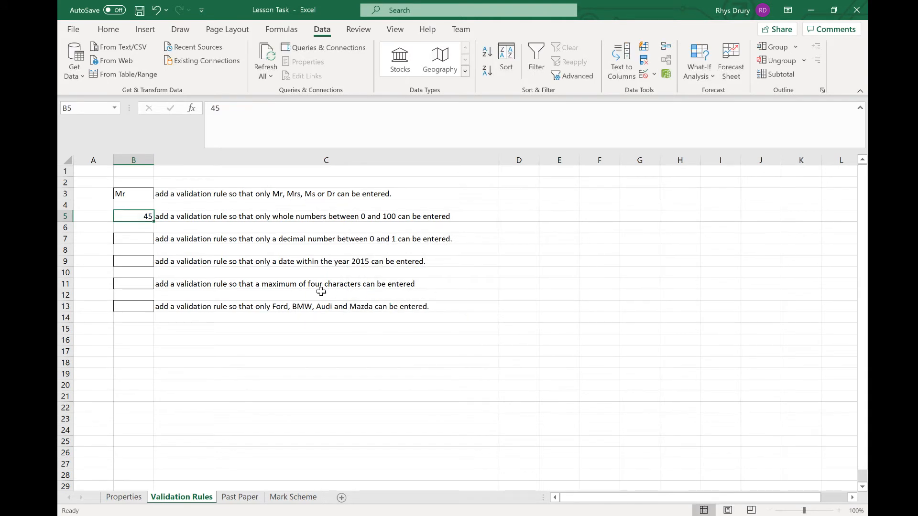
left_click(293, 353)
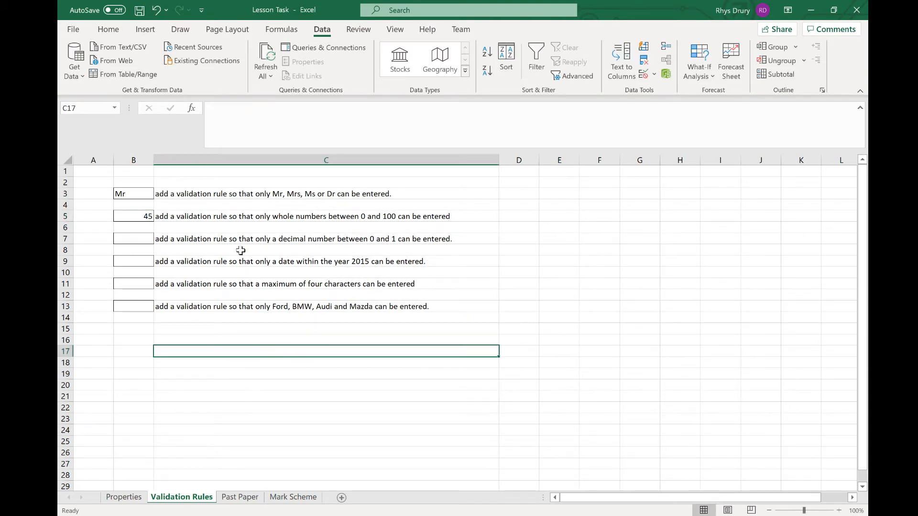
Set up a data validation rule for cell B7 allowing a decimal between 0 and 1
left_click(145, 240)
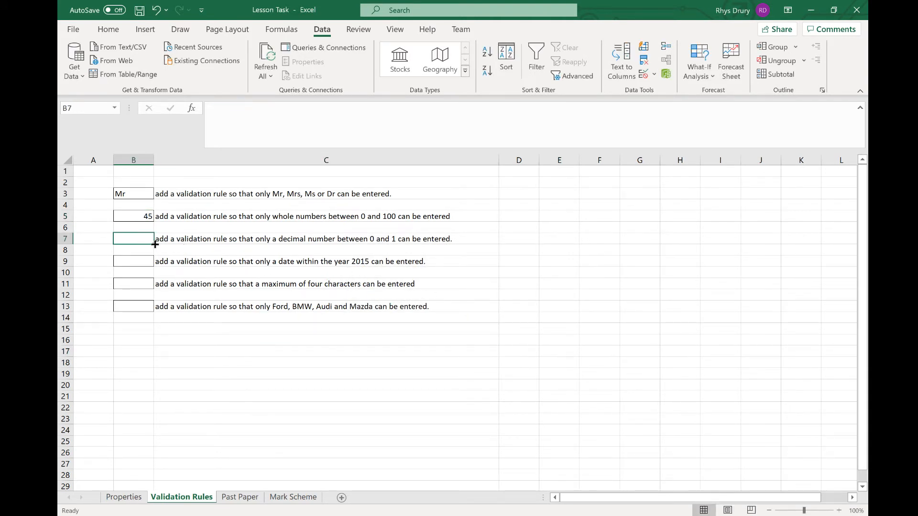
left_click(645, 77)
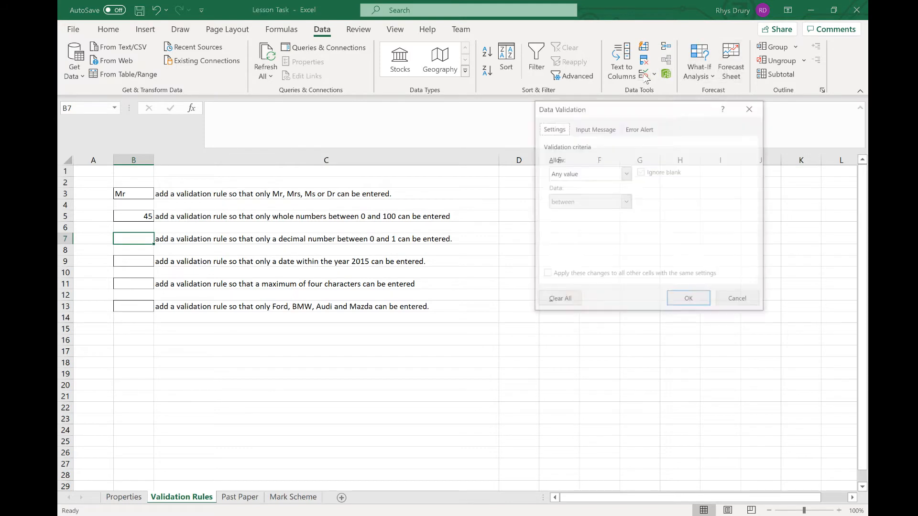
left_click(580, 179)
left_click(577, 204)
left_click(581, 230)
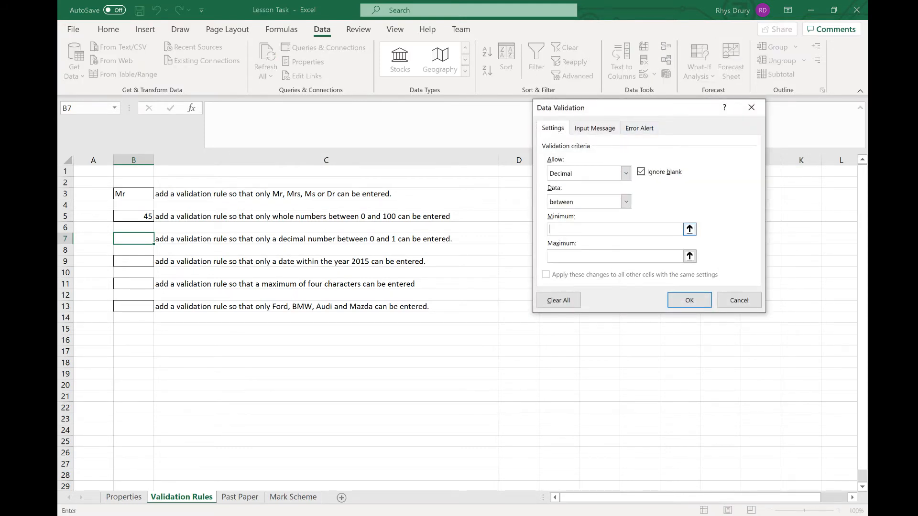
type("0")
key("Tab")
type("1")
Give B7's input message the title "Please enter a number between0-1"
left_click(599, 132)
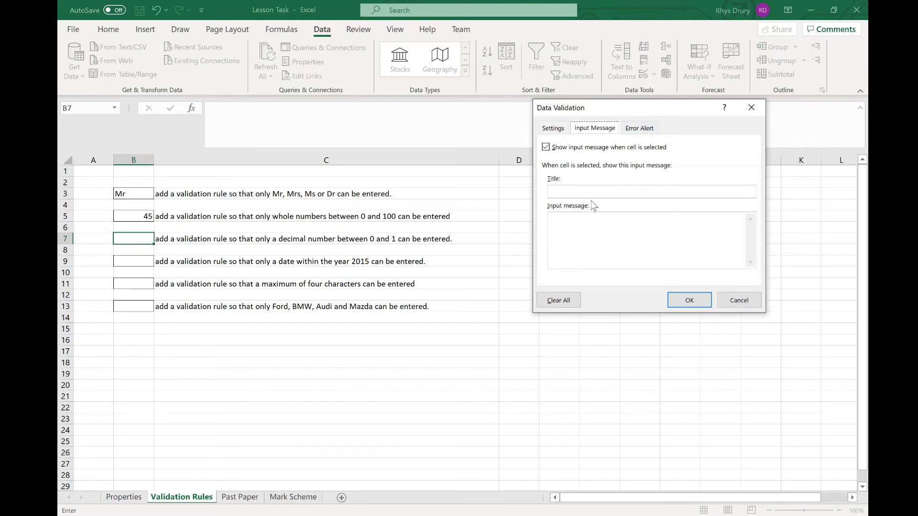
left_click(575, 191)
left_click(639, 129)
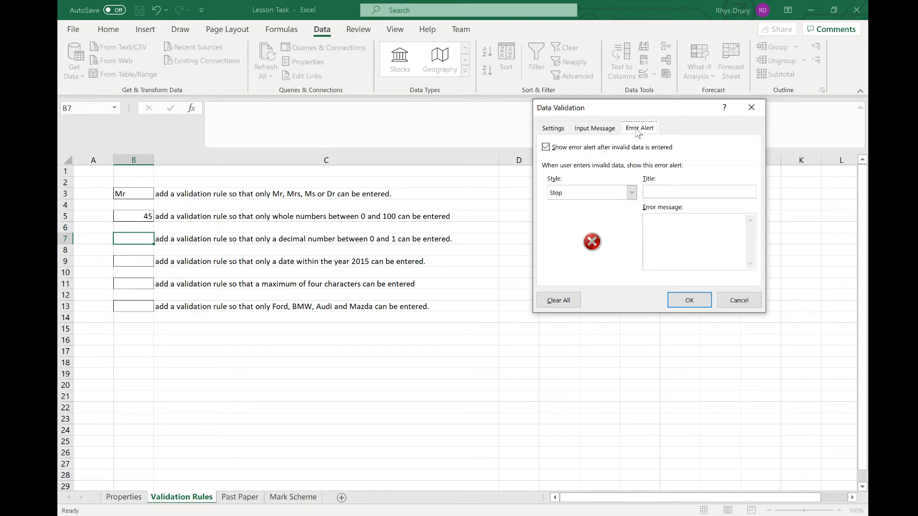
left_click(607, 128)
left_click(592, 192)
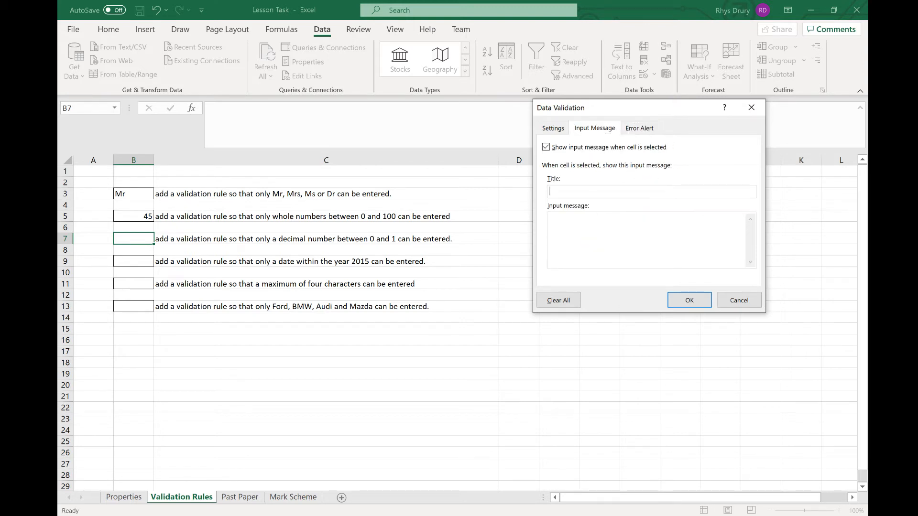
type("Please enter  a number between 0")
key("BackSpace")
key("BackSpace")
key("End")
type("1")
Reuse the title's wording for B7's input message text, reading "Please enter a number between 0-1"
key("ctrl+a")
key("ctrl+c")
left_click(674, 267)
key("ctrl+v")
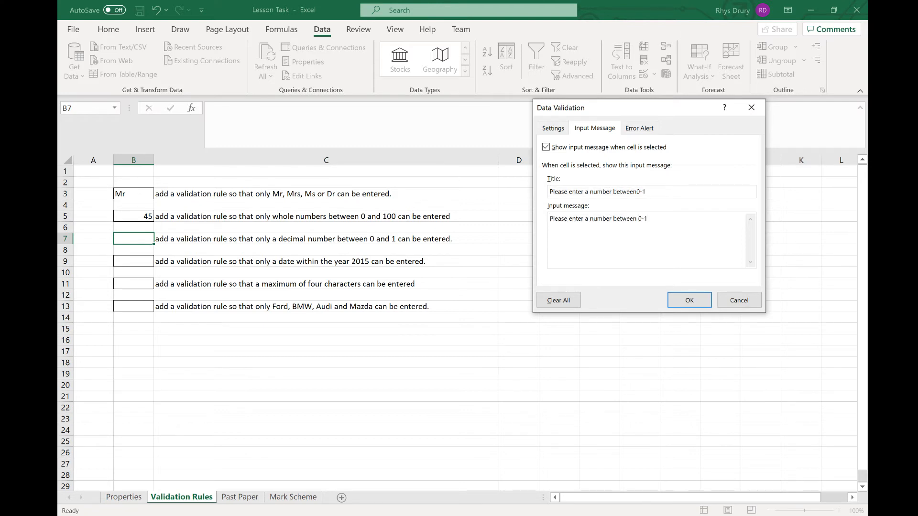
Give B7's rule a Warning error alert titled "Invalid input" with the message "You're supposed to do a number between 0 and 1"
left_click(639, 128)
left_click(621, 192)
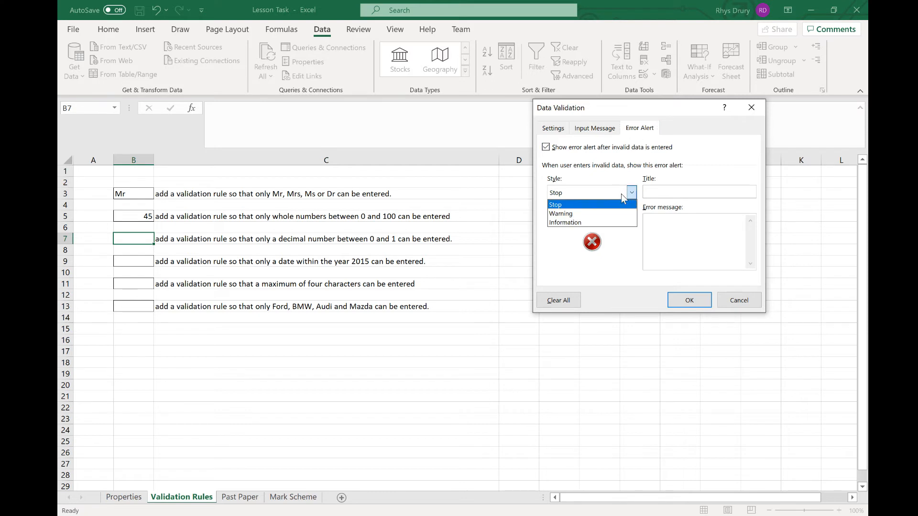
left_click(610, 214)
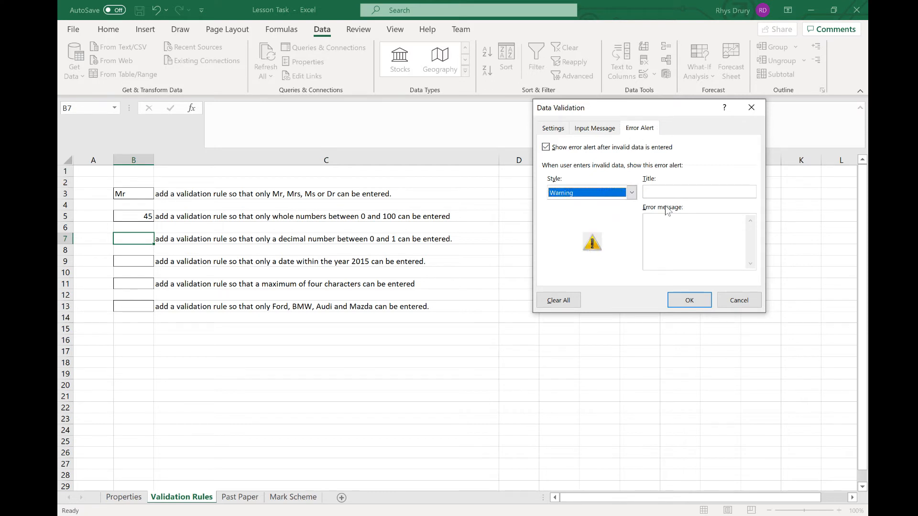
key("Tab")
type("Invalid input")
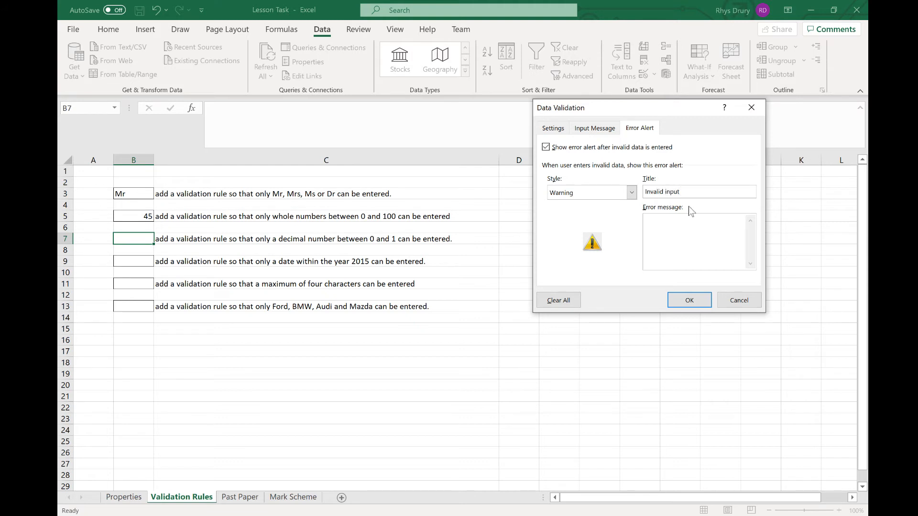
key("Tab")
type("You're supposed to do a number between 0 and 1")
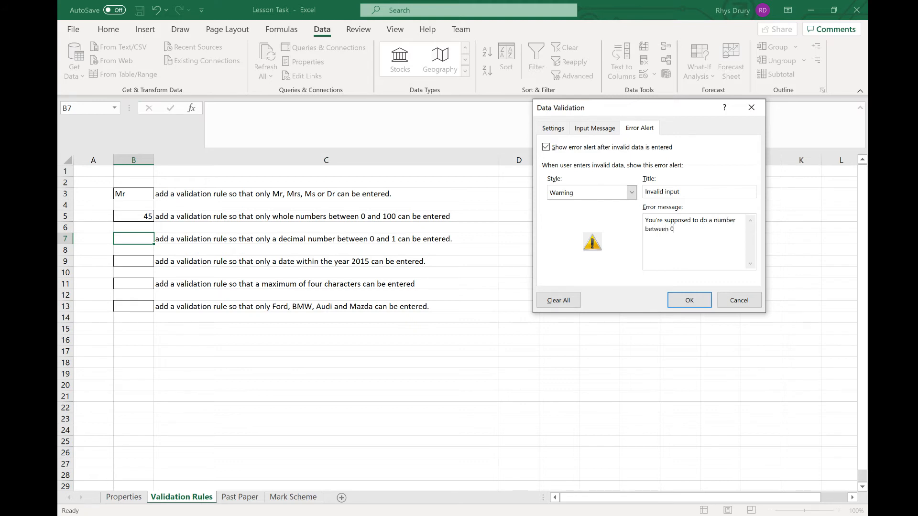
left_click(693, 299)
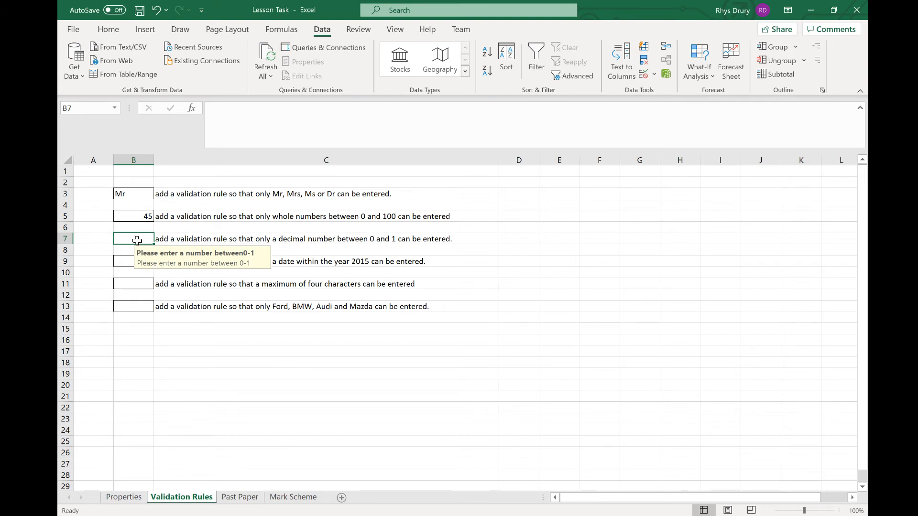
Test B7's rule by trying to enter -90, cancel that entry, and enter 0.5 in the cell instead
type("-90")
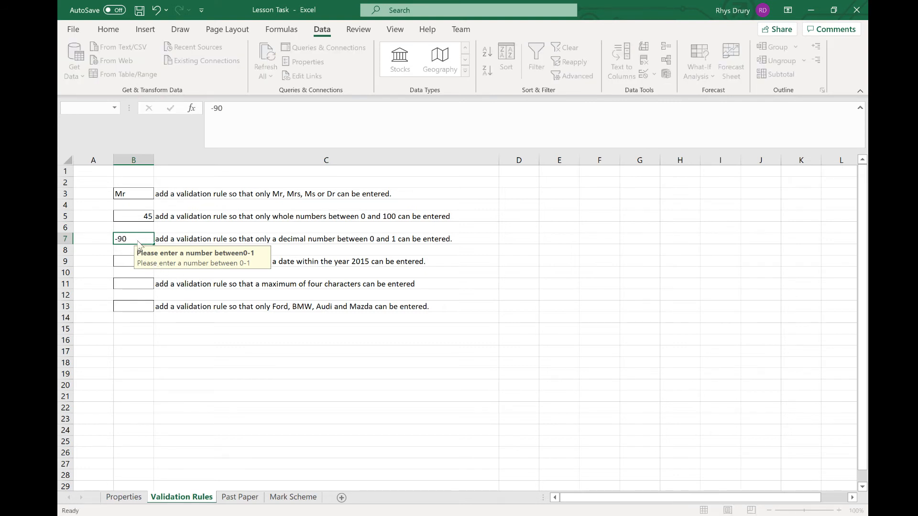
key("Return")
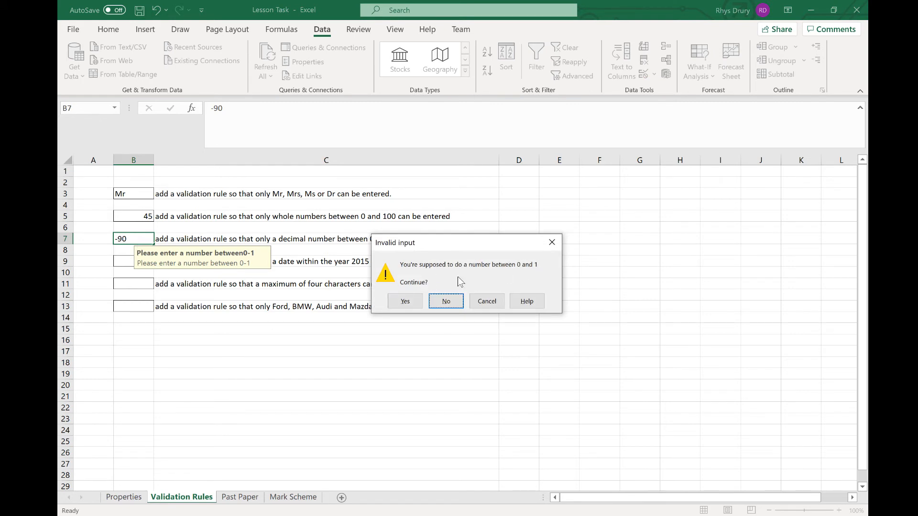
left_click(500, 301)
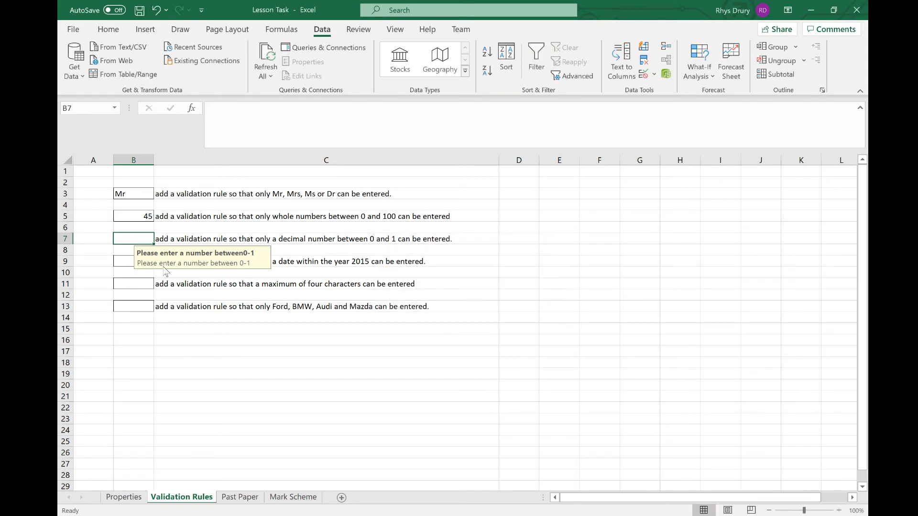
type("0.5")
key("Return")
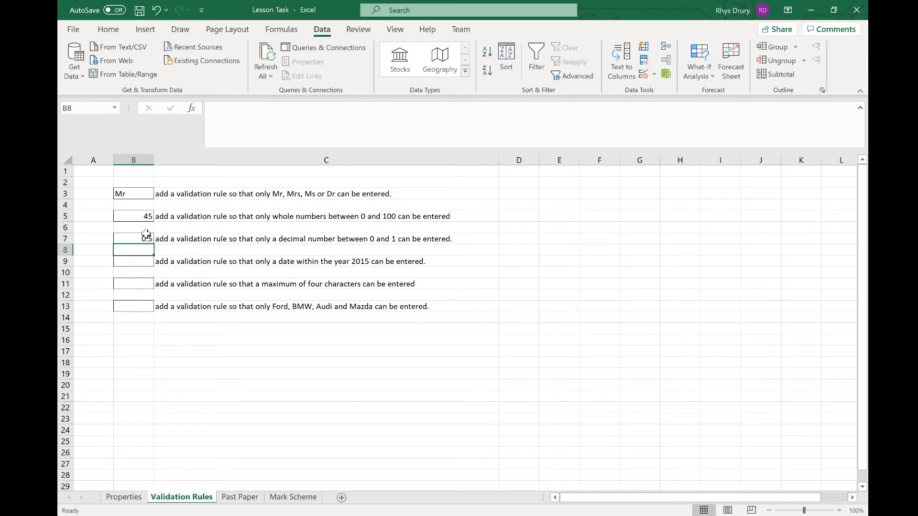
Set up a data validation rule for cell B9 allowing a date between 01/01/2015 and 31/12/2015
left_click(146, 264)
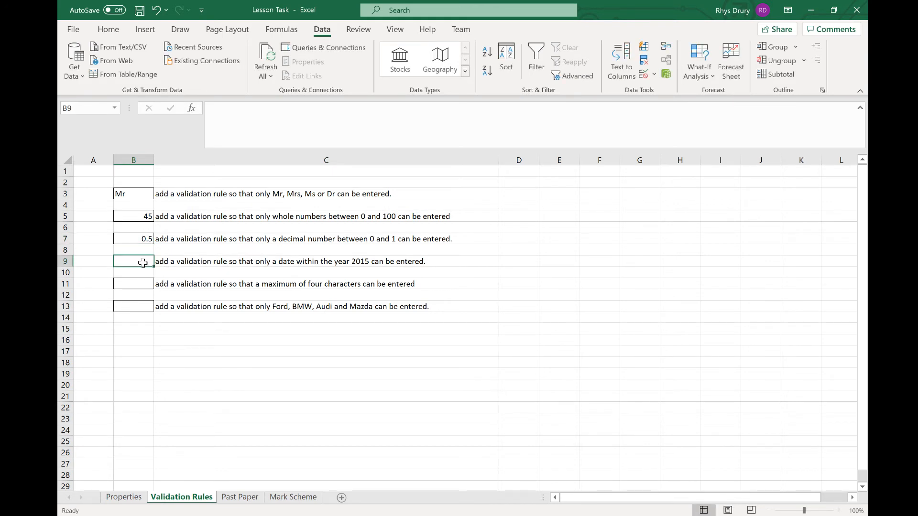
left_click(644, 74)
left_click(553, 128)
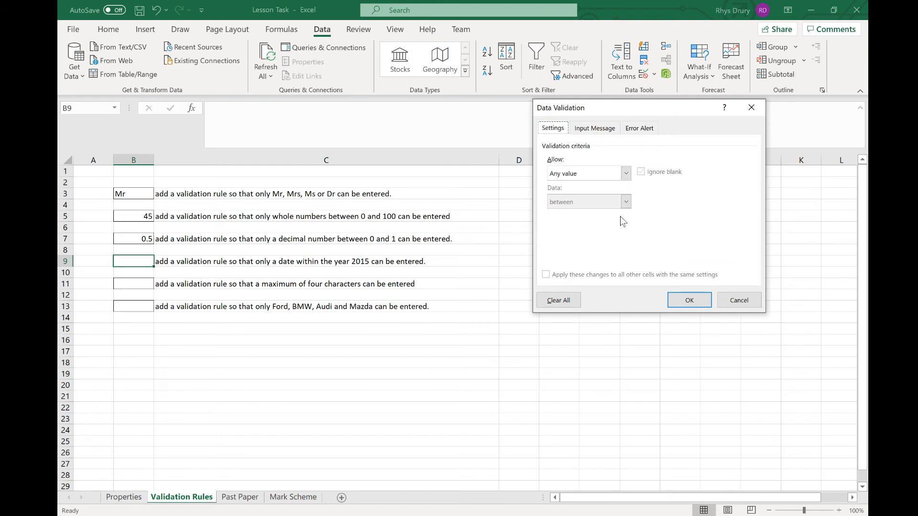
left_click(601, 173)
left_click(583, 224)
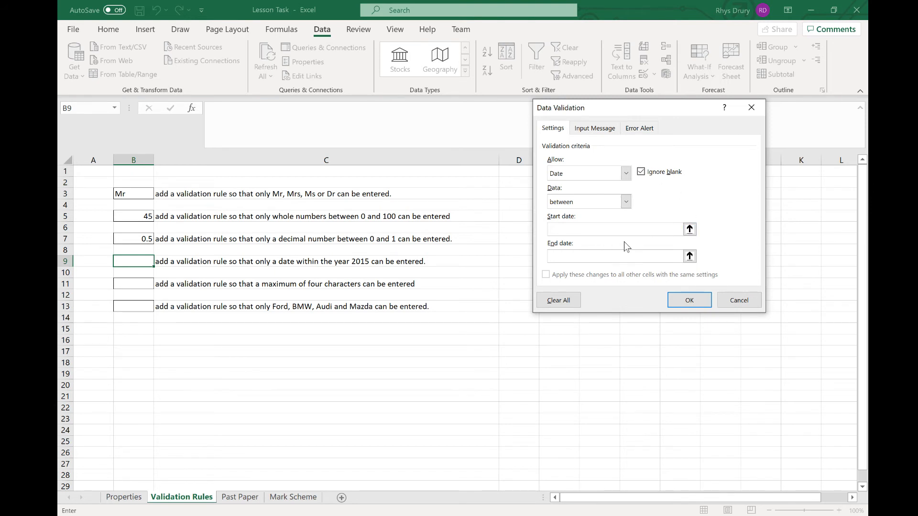
type("01.")
type("/")
key("BackSpace")
key("BackSpace")
type("/01/2015")
key("Tab")
type("31/12/2015")
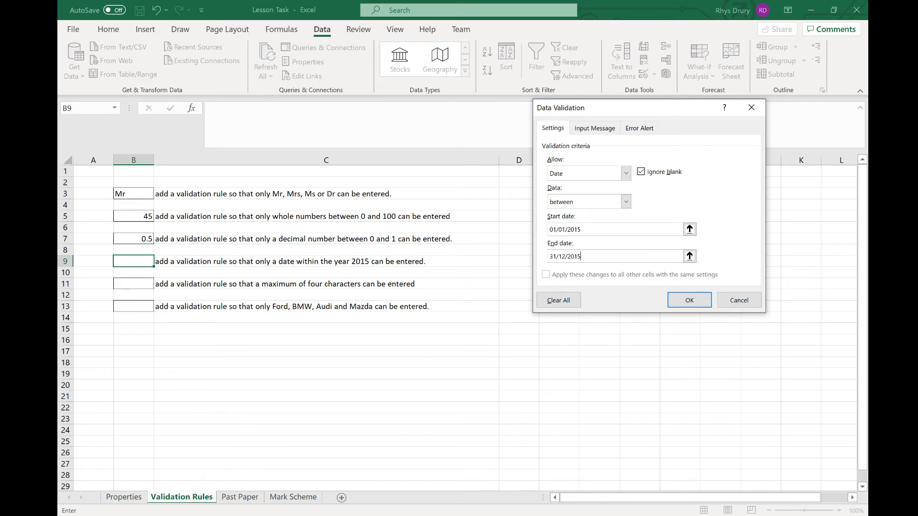
left_click(690, 301)
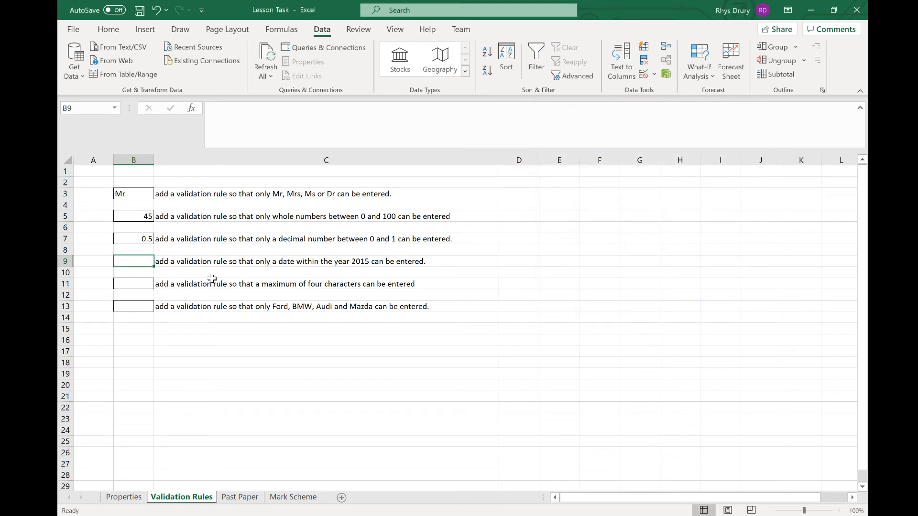
Test B9's date rule by trying to enter 09/06/1990, and cancel the entry
type("09/")
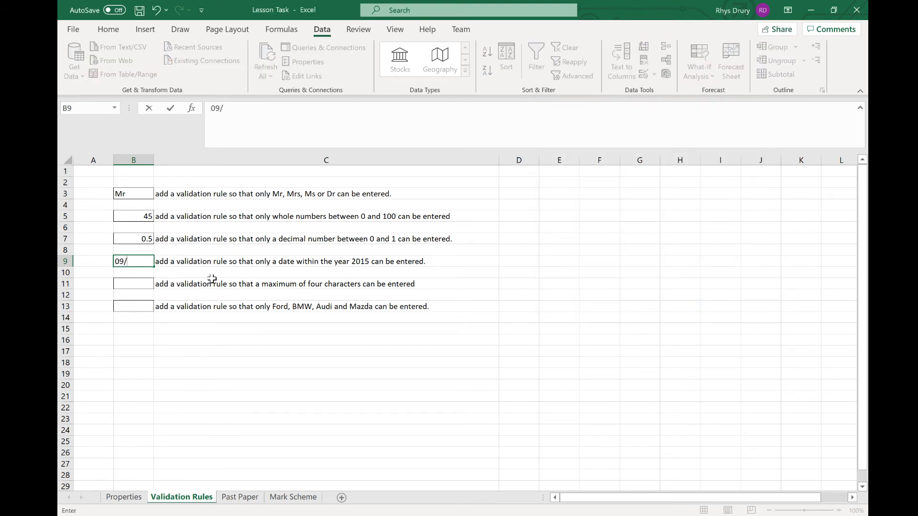
type("06/1990")
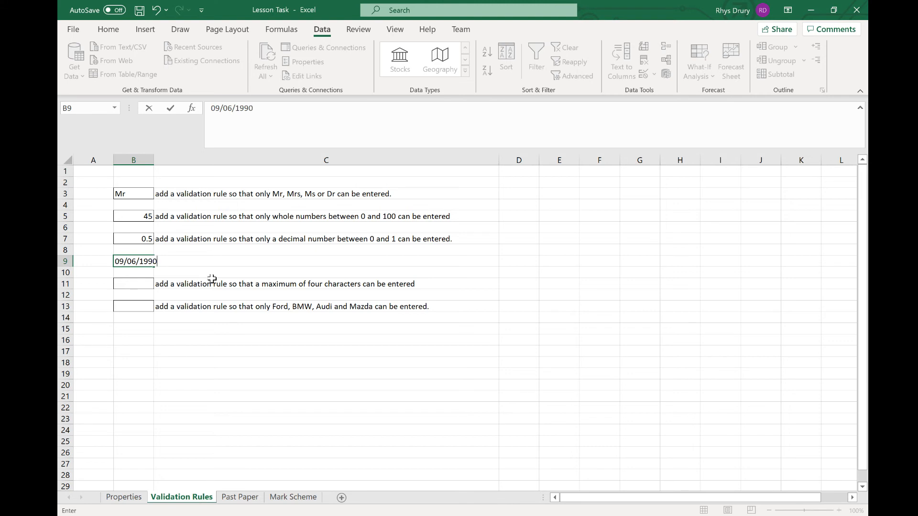
key("Return")
left_click(478, 297)
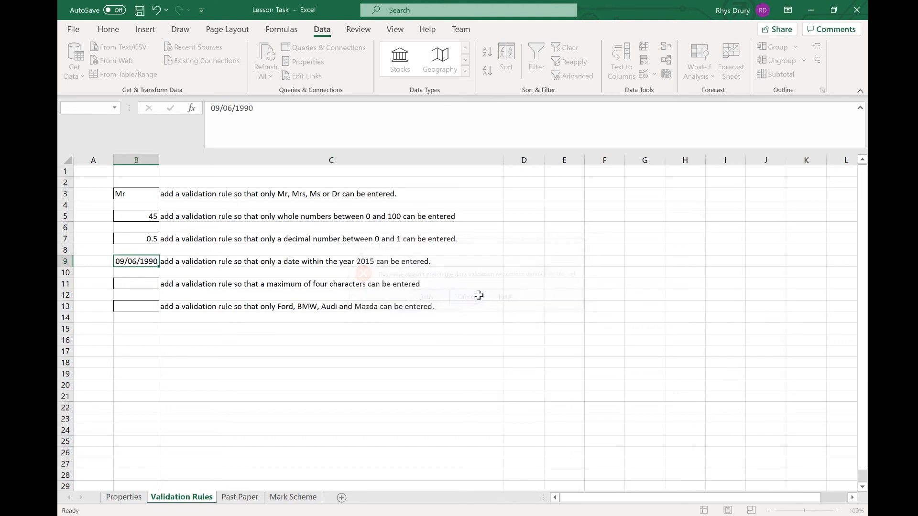
Enter the valid date 02/02/2015 in cell B9
type("02/")
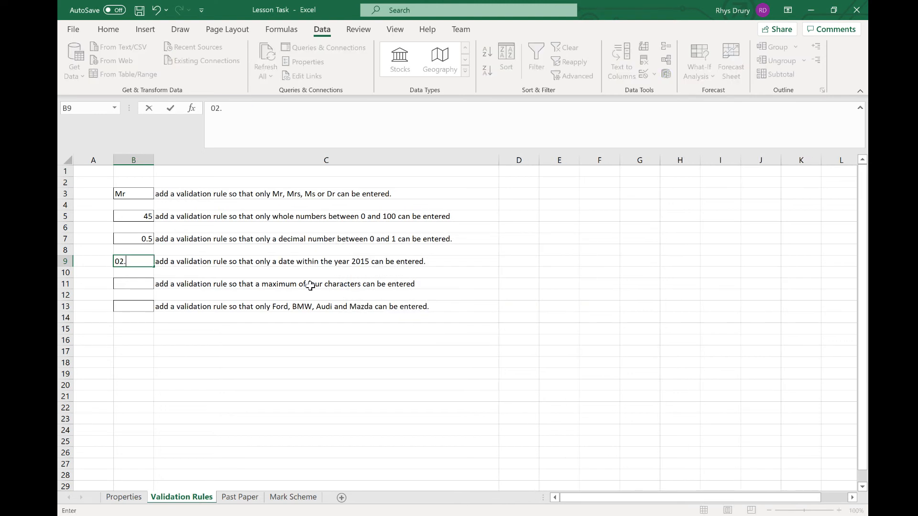
type("02/201")
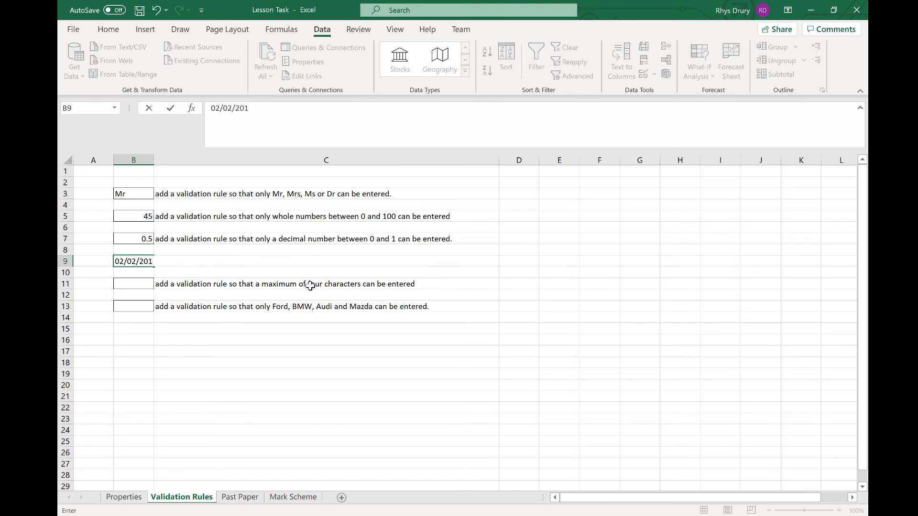
type("5")
key("Return")
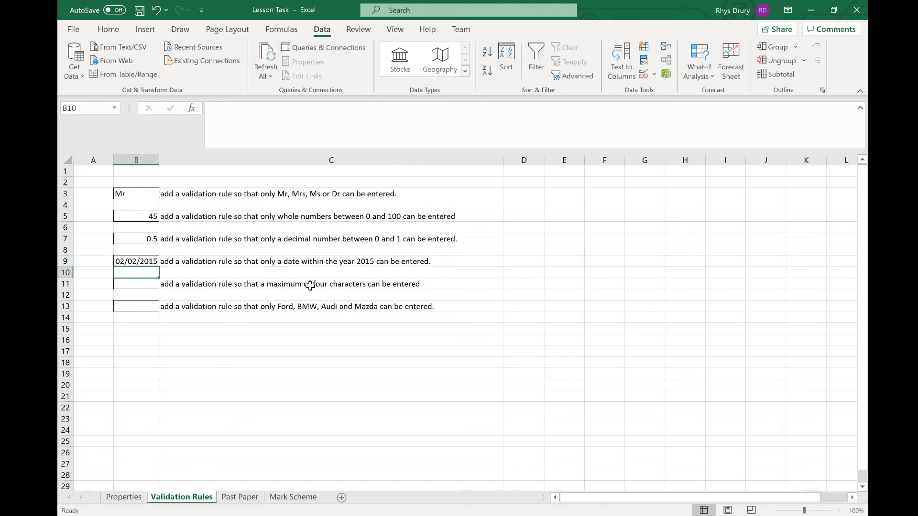
Set up a data validation rule for cell B11 allowing a text length less than or equal to 4
left_click(135, 285)
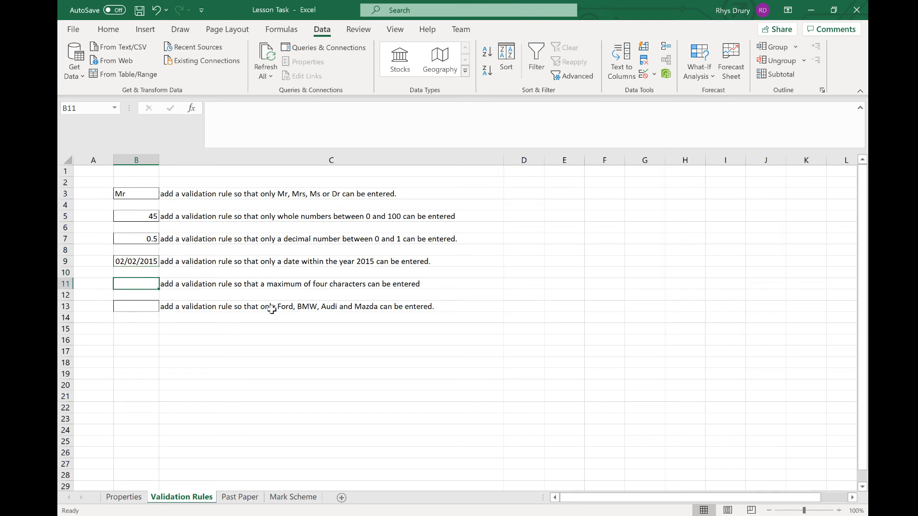
left_click(649, 76)
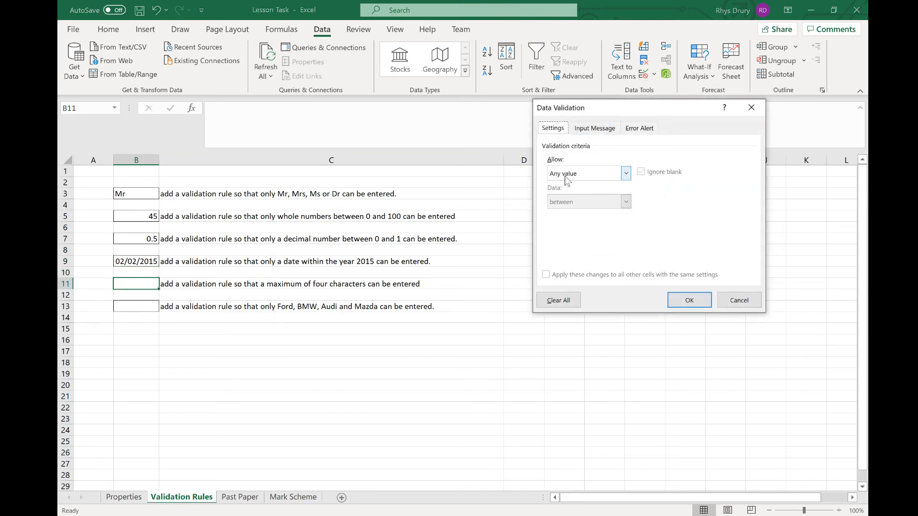
left_click(564, 176)
left_click(565, 238)
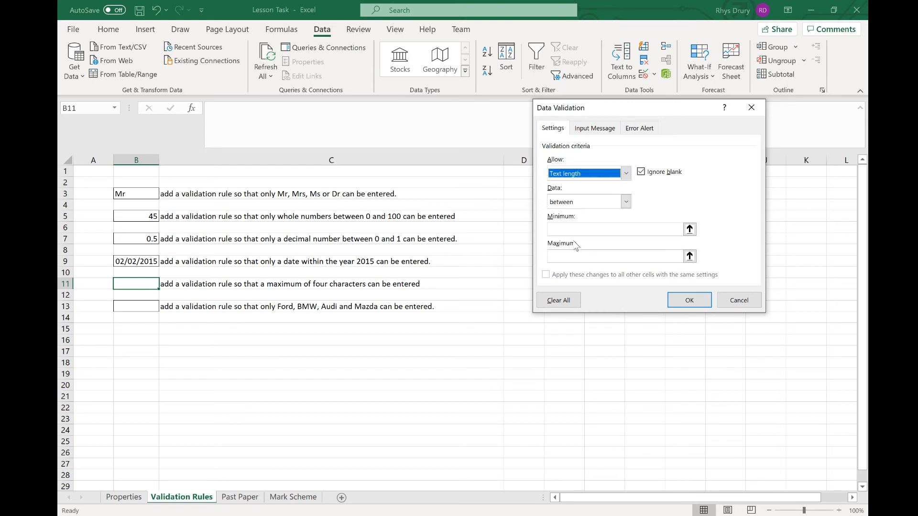
left_click(620, 202)
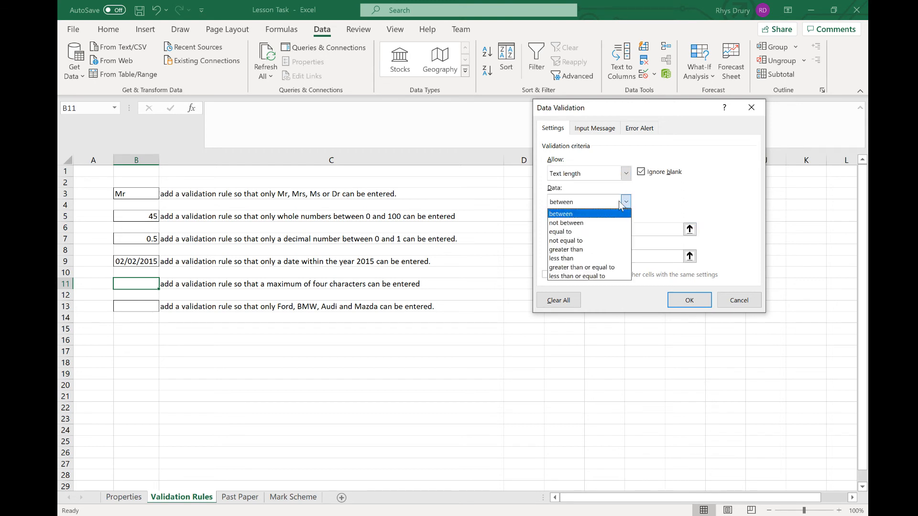
left_click(585, 276)
left_click(592, 230)
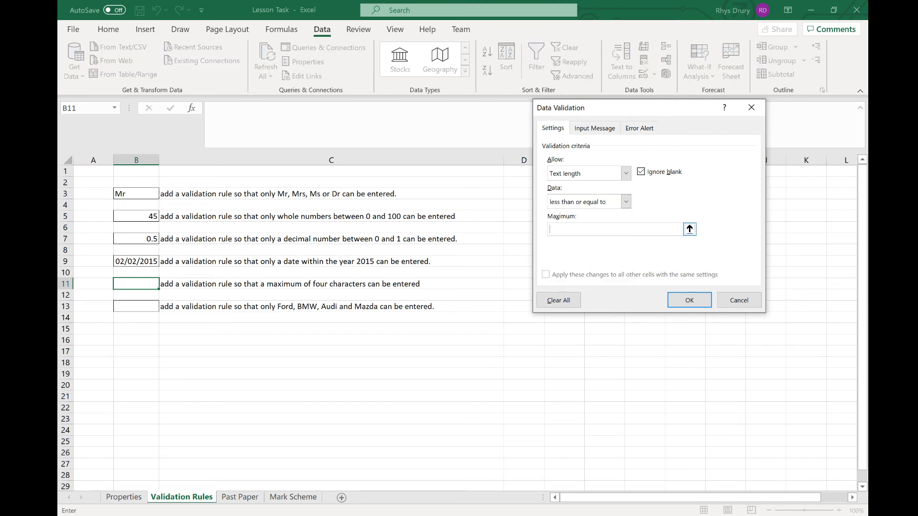
type("4")
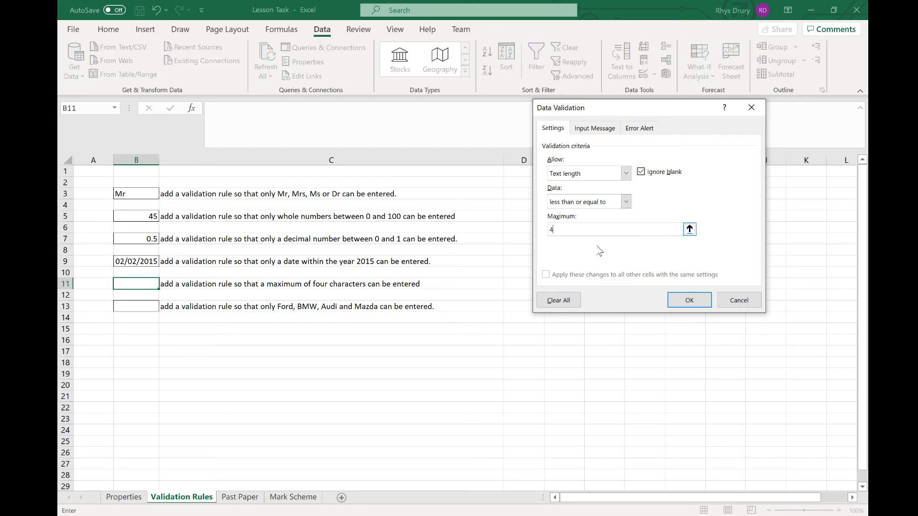
left_click(688, 300)
type("43242432423")
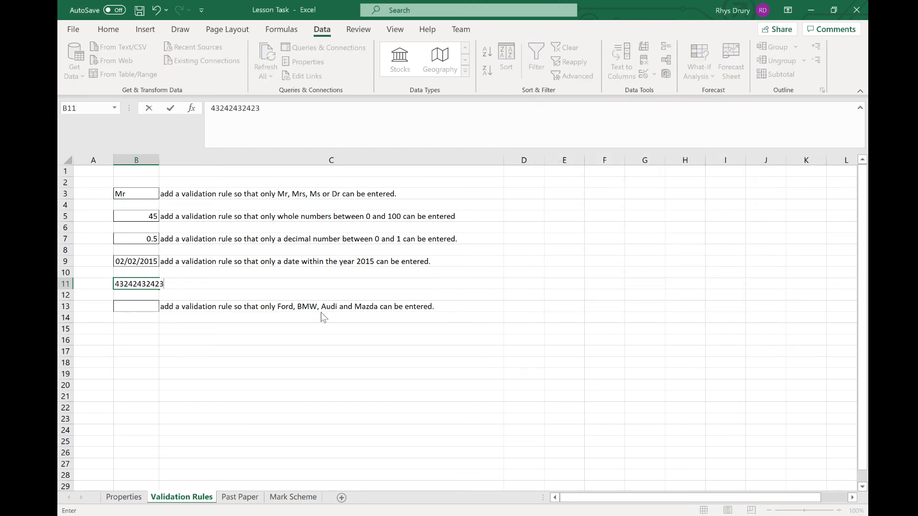
key("Return")
left_click(474, 295)
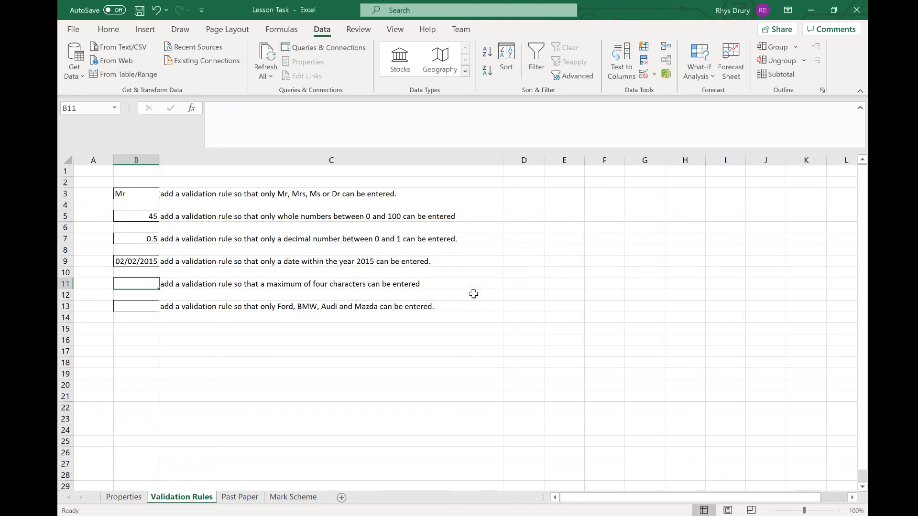
type("12")
key("Return")
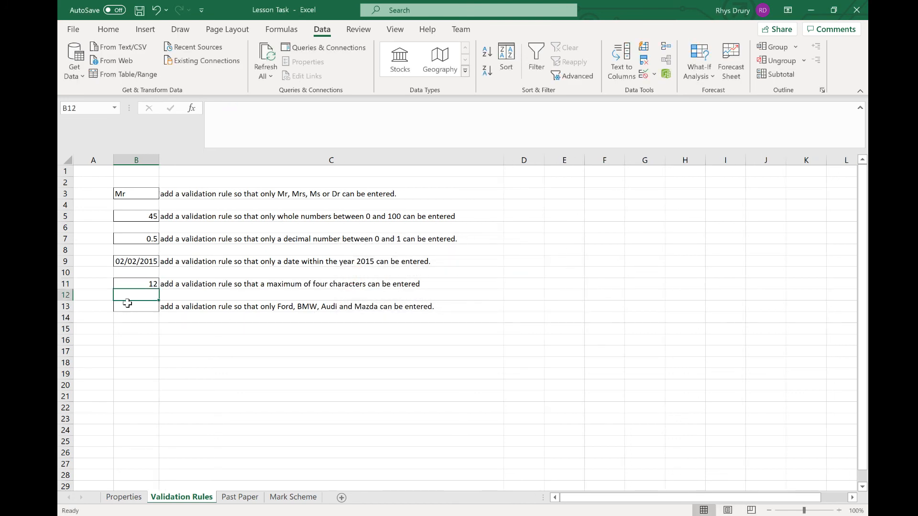
List the permitted car makes ford, BMW, Audi and Mazda in cells F8 to F11
left_click(619, 249)
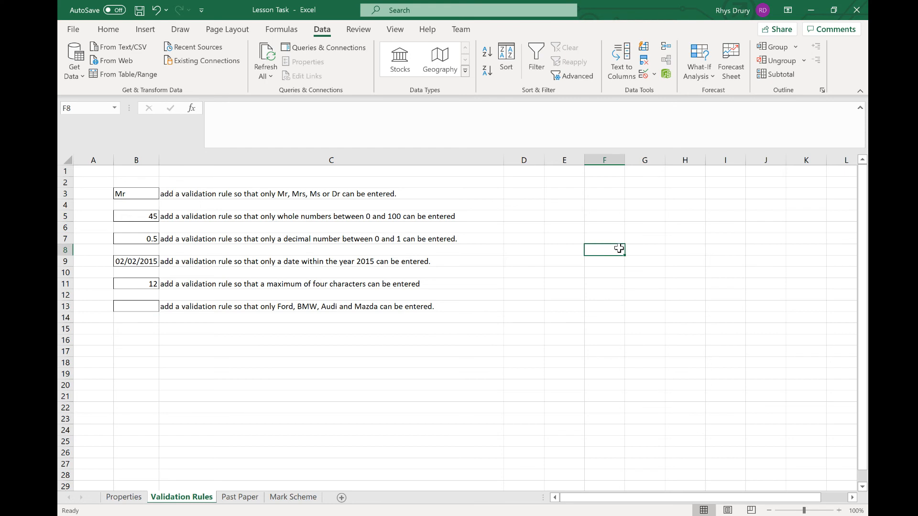
type("ford")
key("Return")
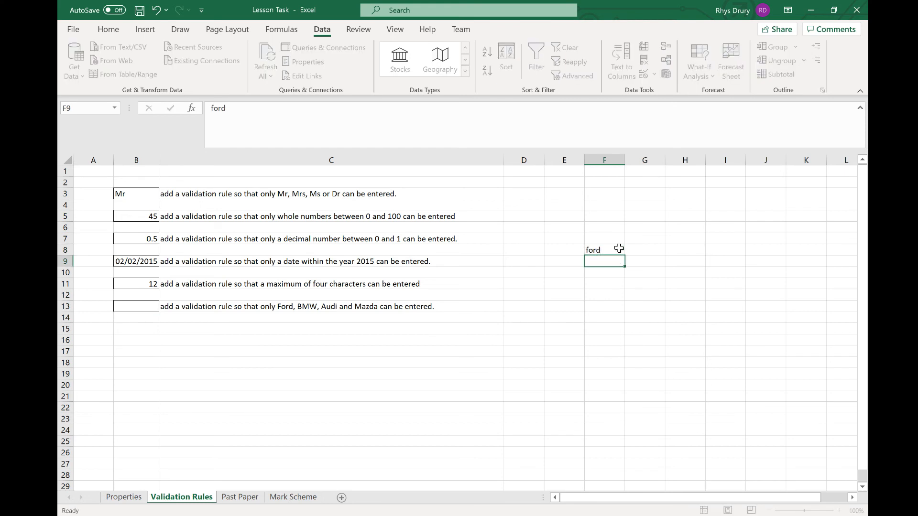
type("BMW")
key("Return")
type("AUDI")
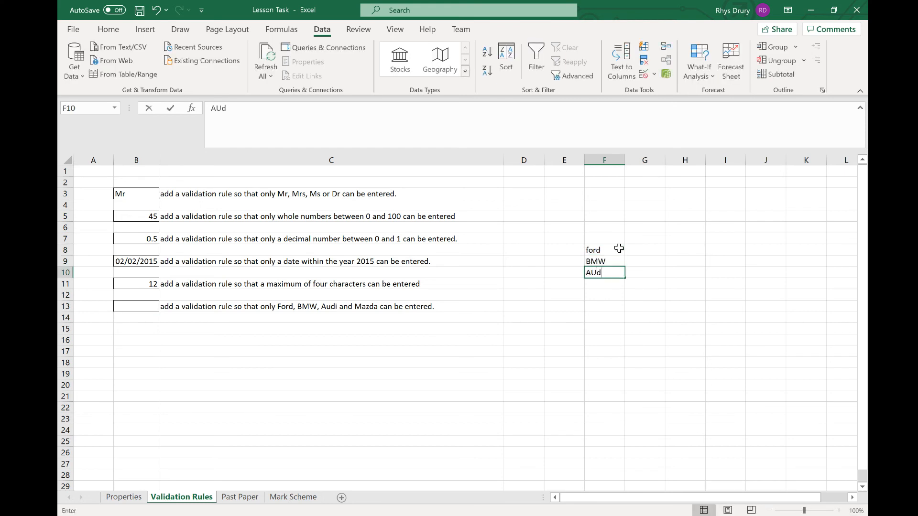
key("BackSpace")
key("BackSpace")
key("BackSpace")
type("udi")
key("Return")
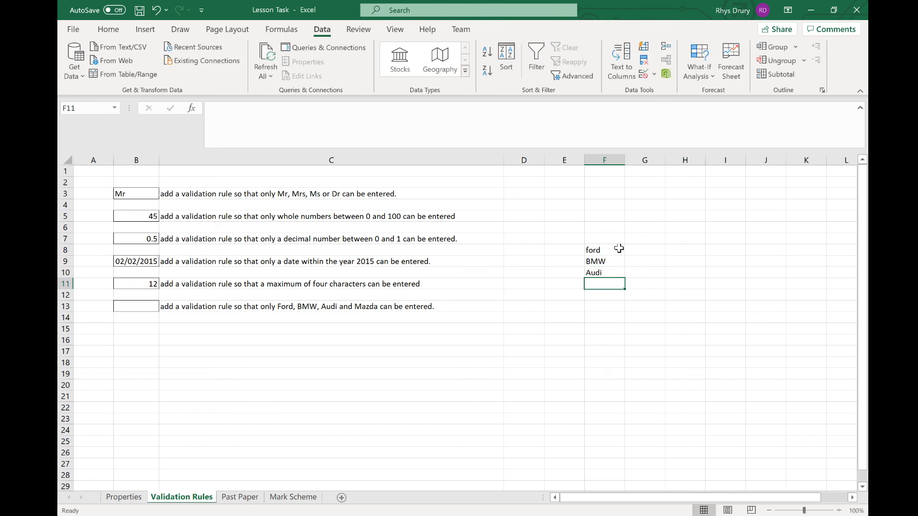
type("Mazda")
key("Return")
Set up a data validation rule for cell B13 allowing a list with the source range =$F$8:$F$11
left_click(151, 303)
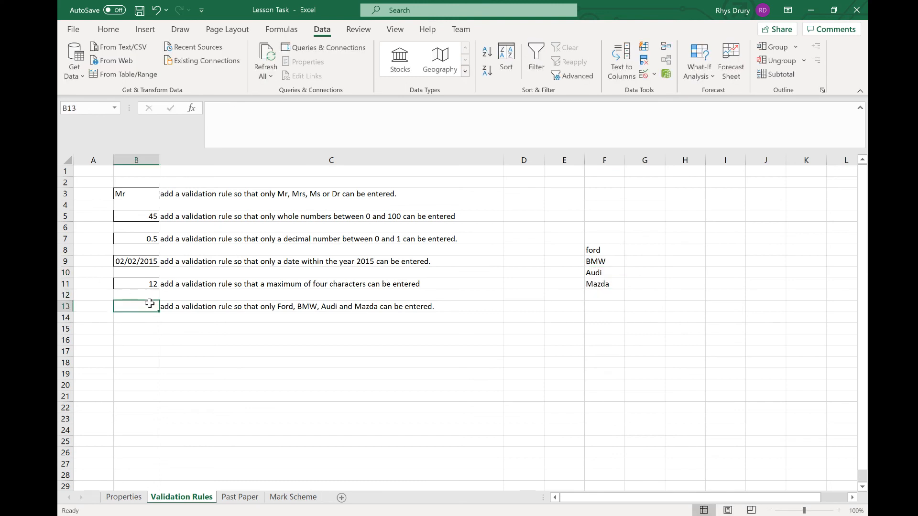
left_click(647, 77)
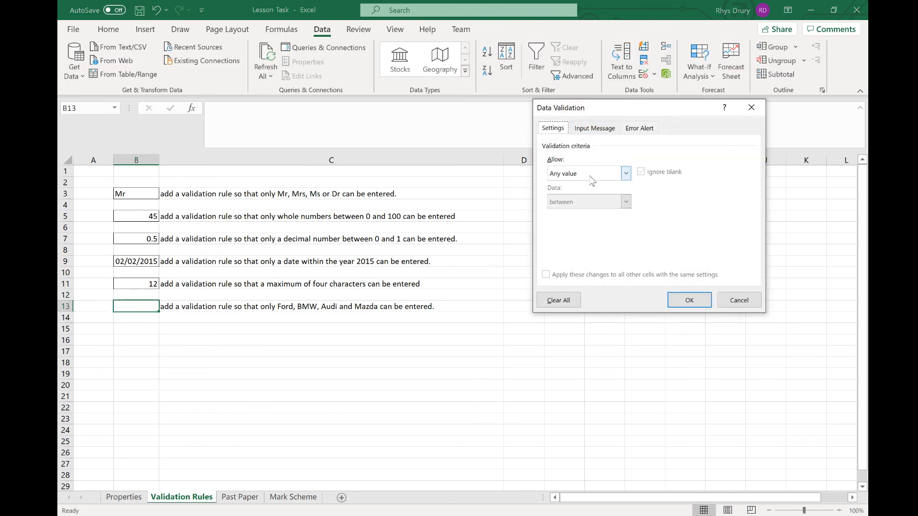
left_click(624, 173)
left_click(602, 215)
left_click(690, 229)
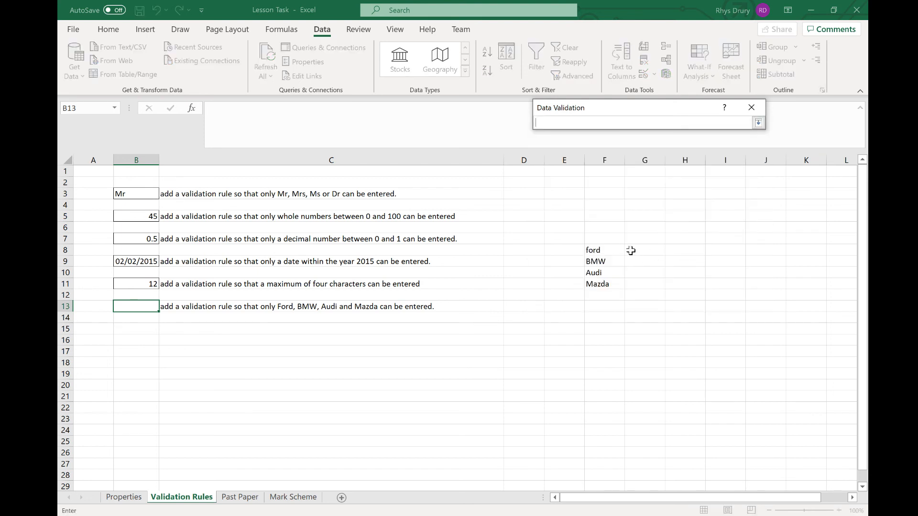
left_click_drag(606, 249, 607, 284)
key("Return")
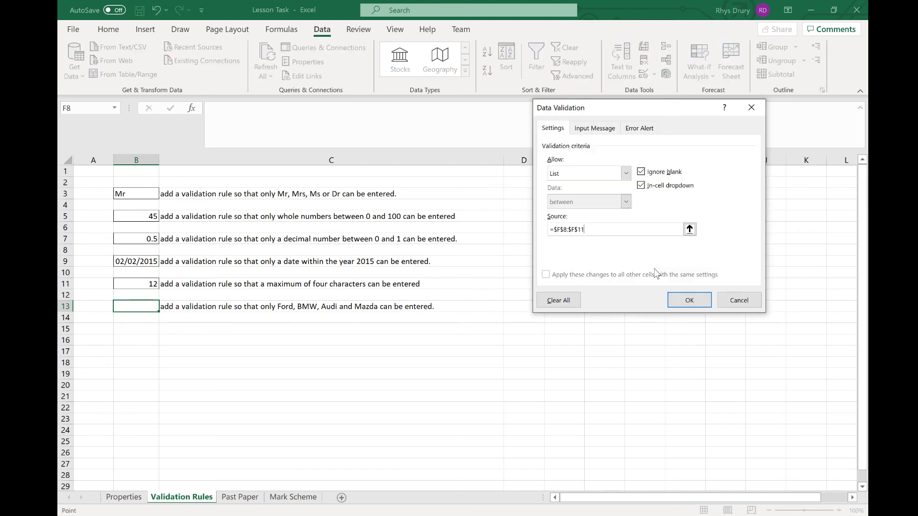
left_click(688, 300)
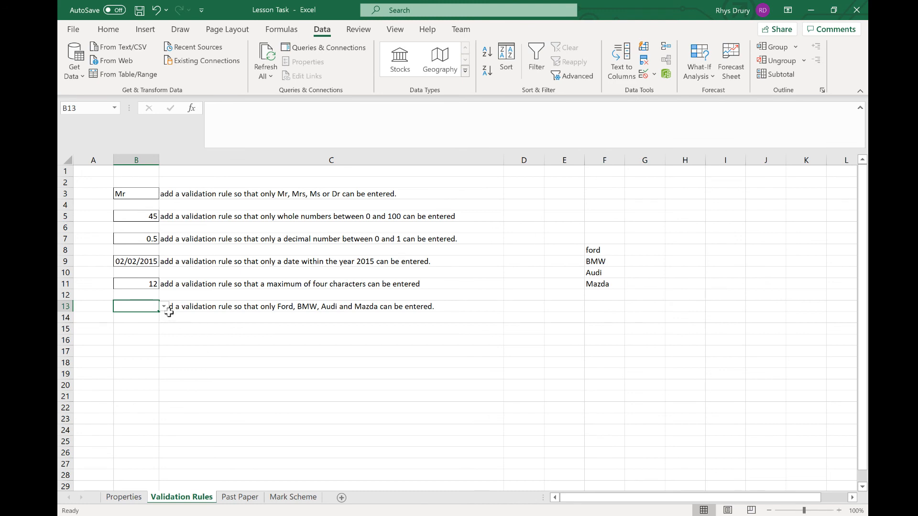
Choose Audi from B13's list, and test the rule by trying to enter Land Rover and cancelling that entry
left_click(163, 307)
left_click(125, 337)
key("BackSpace")
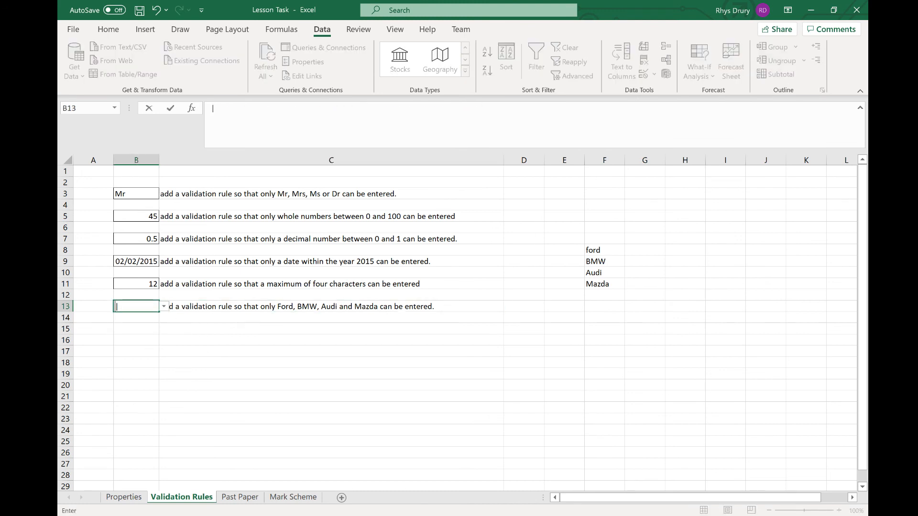
type("Land Rover")
key("Return")
left_click(468, 295)
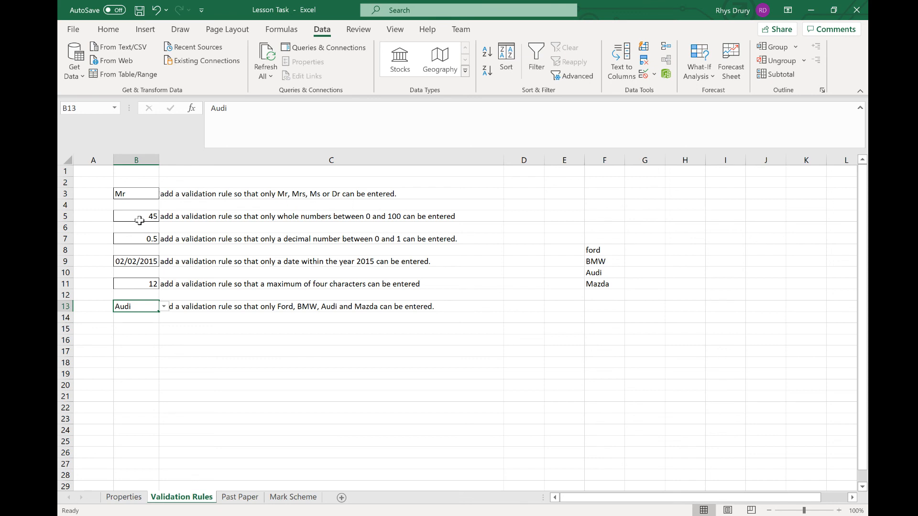
left_click(139, 217)
left_click(141, 238)
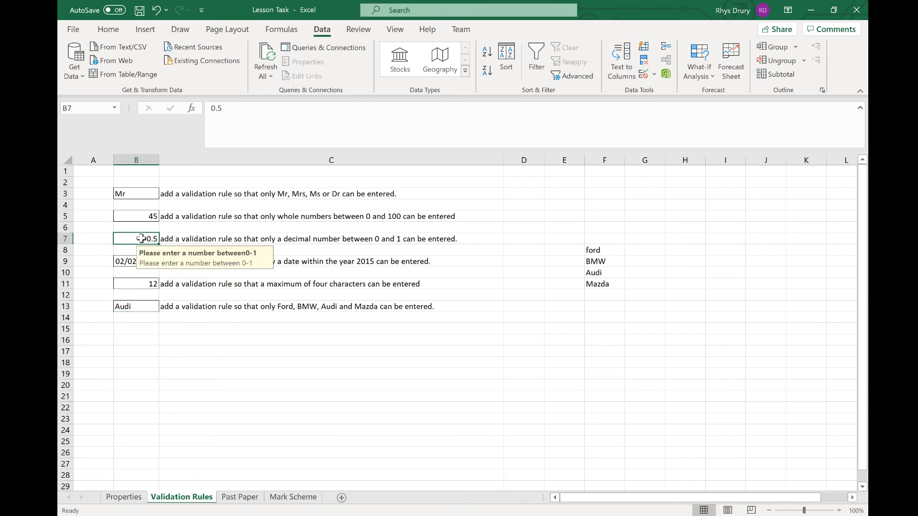